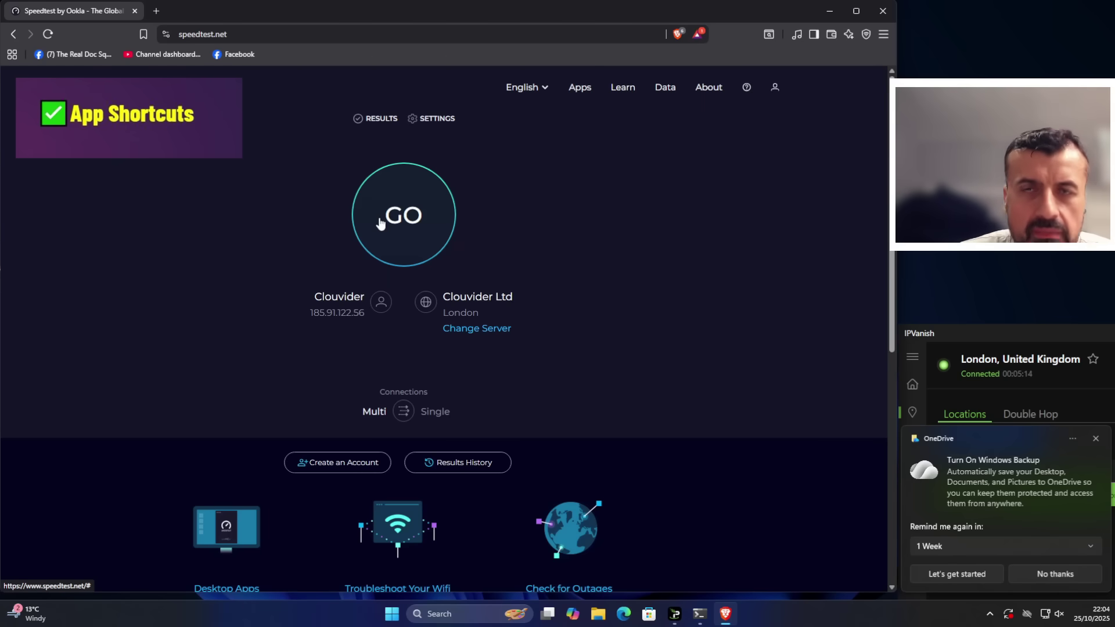
- Run an internet speed test on speedtest.net over the London VPN connection
click(380, 223)
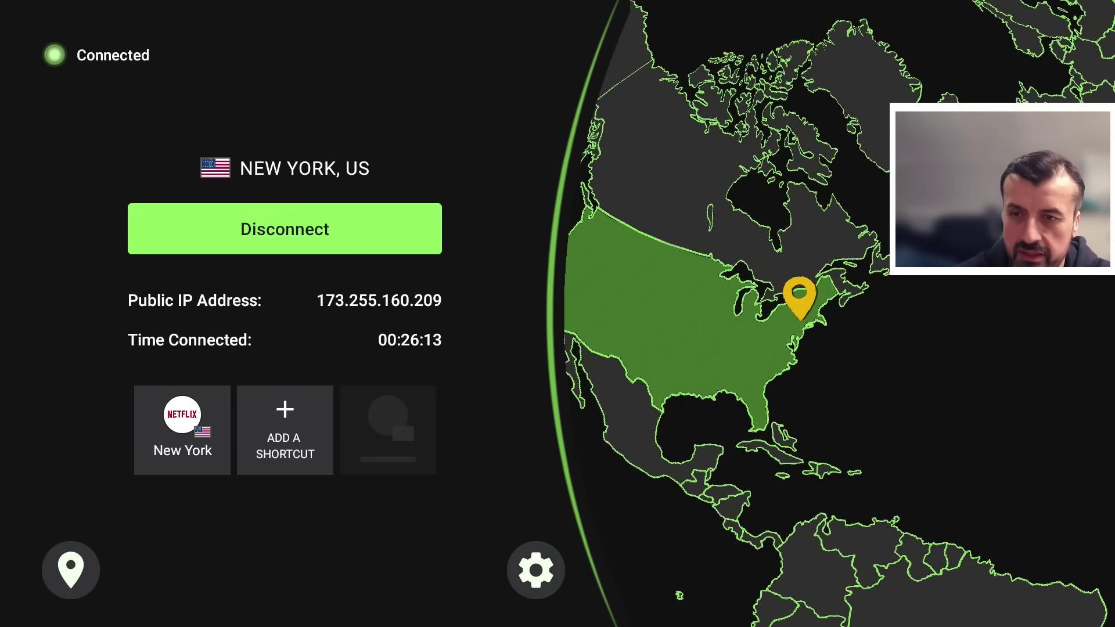
- Open the IPVanish settings on the Fire TV and go to the Connect on Android Startup option
click(535, 569)
key(Return)
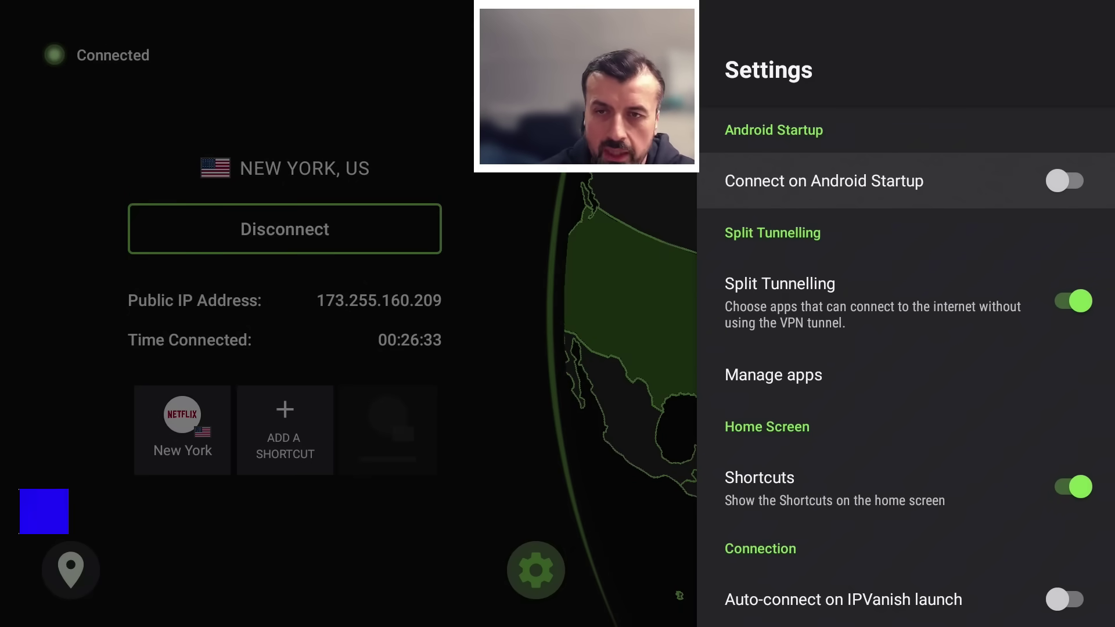
click(870, 301)
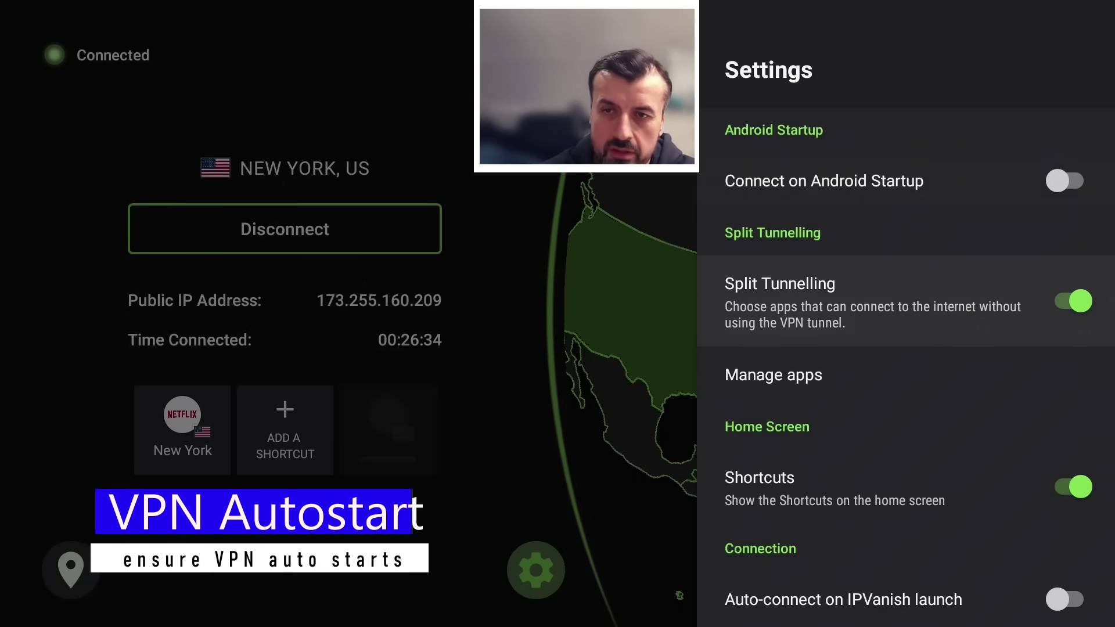
click(871, 181)
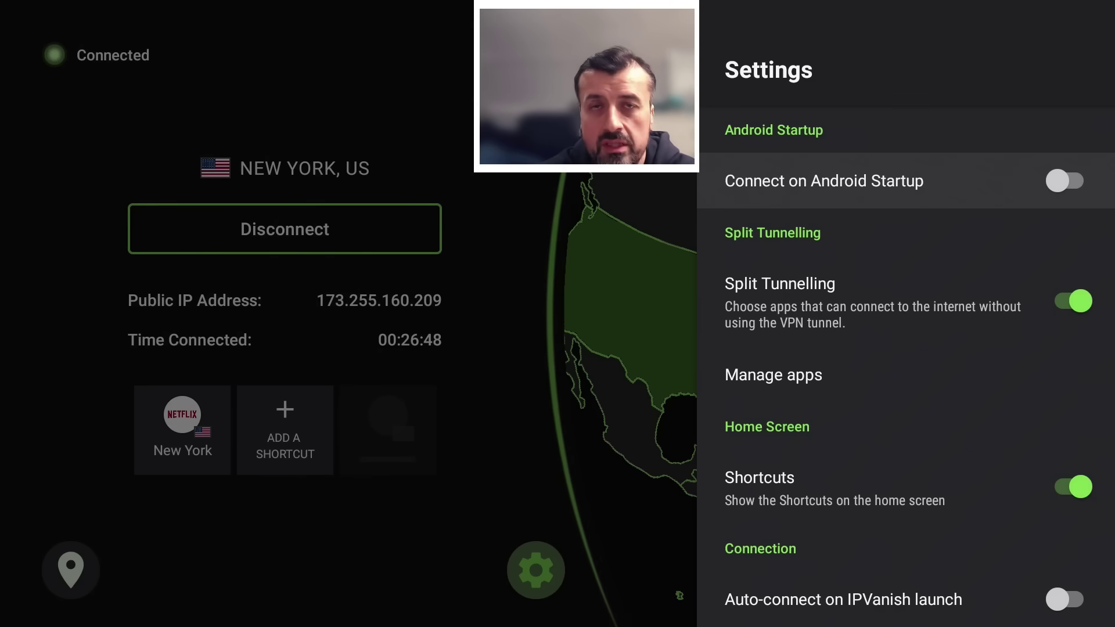
- Turn Connect on Android Startup on and back off
key(Return)
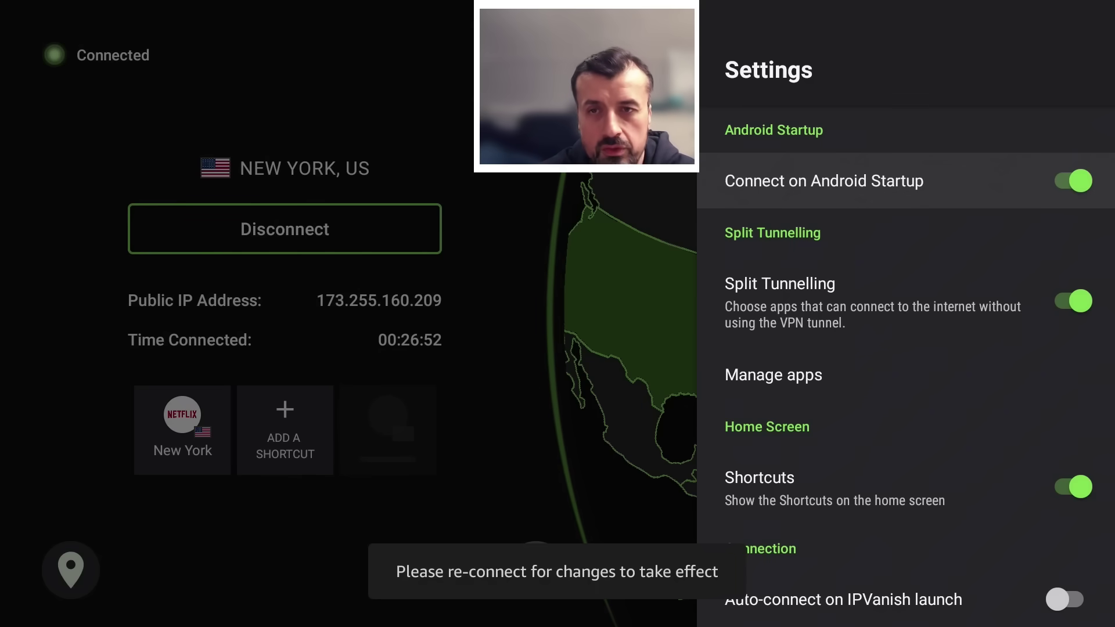
key(Return)
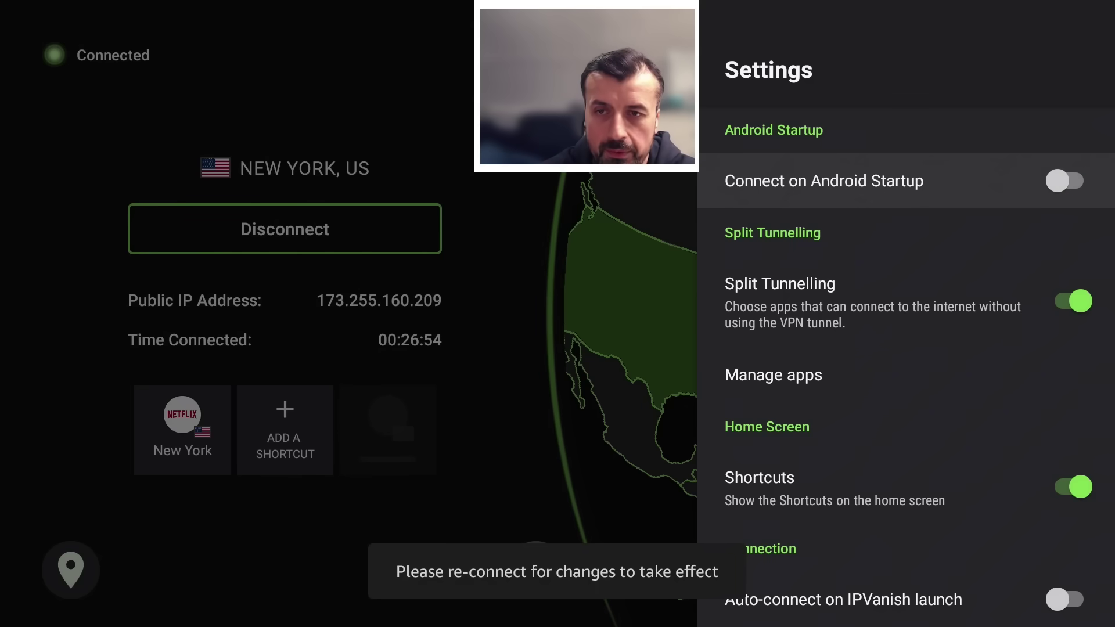
- Open the app management for split tunnelling and filter the list to User Apps
key(Down)
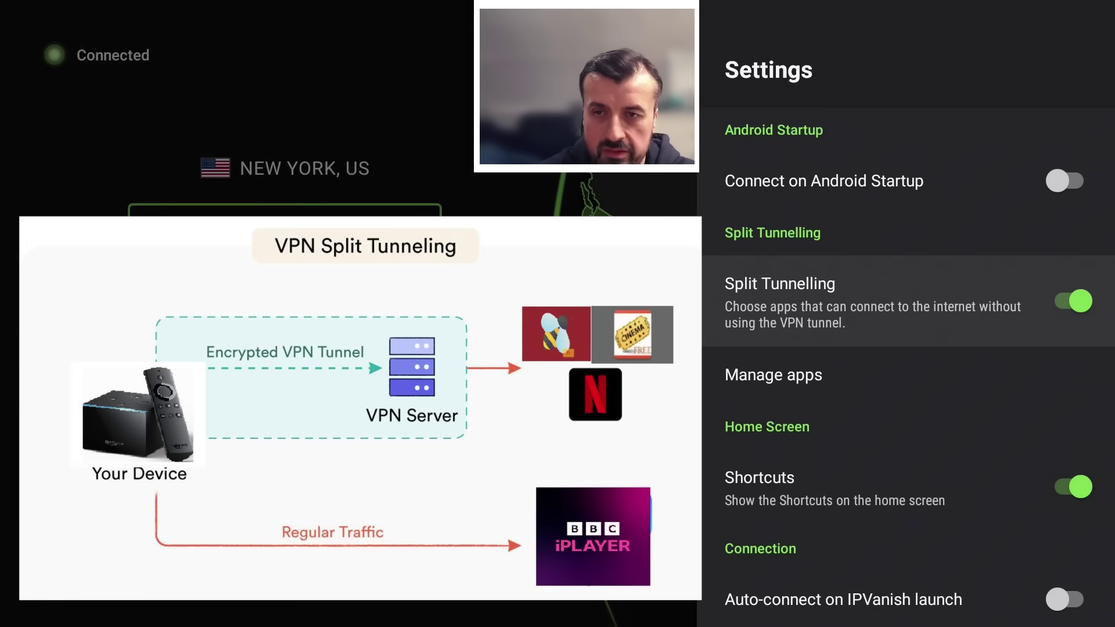
key(Down)
key(Return)
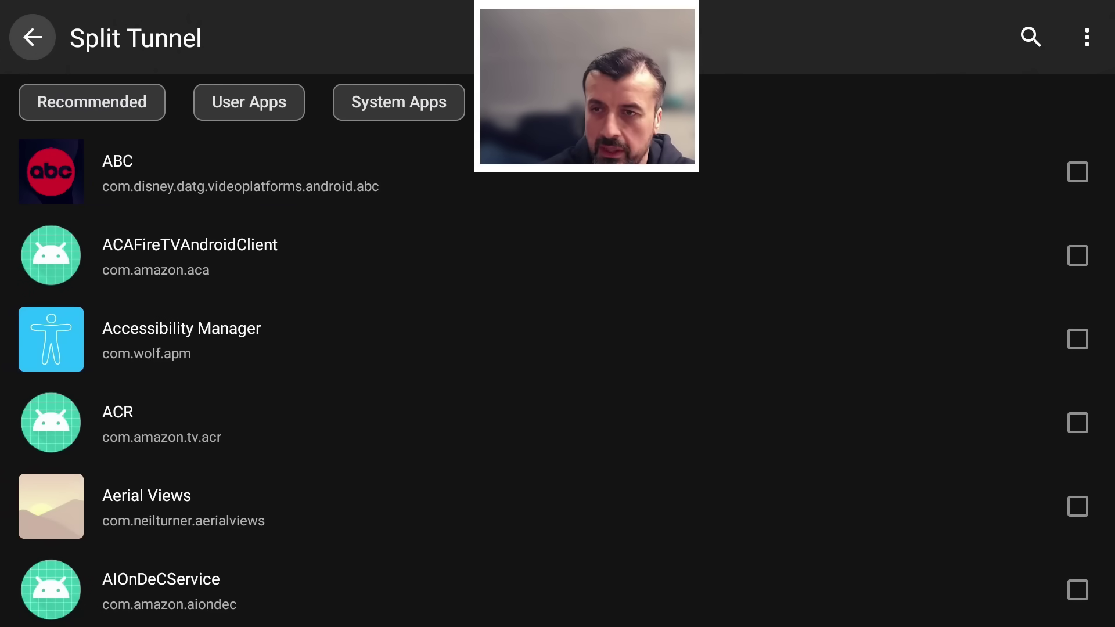
key(Down)
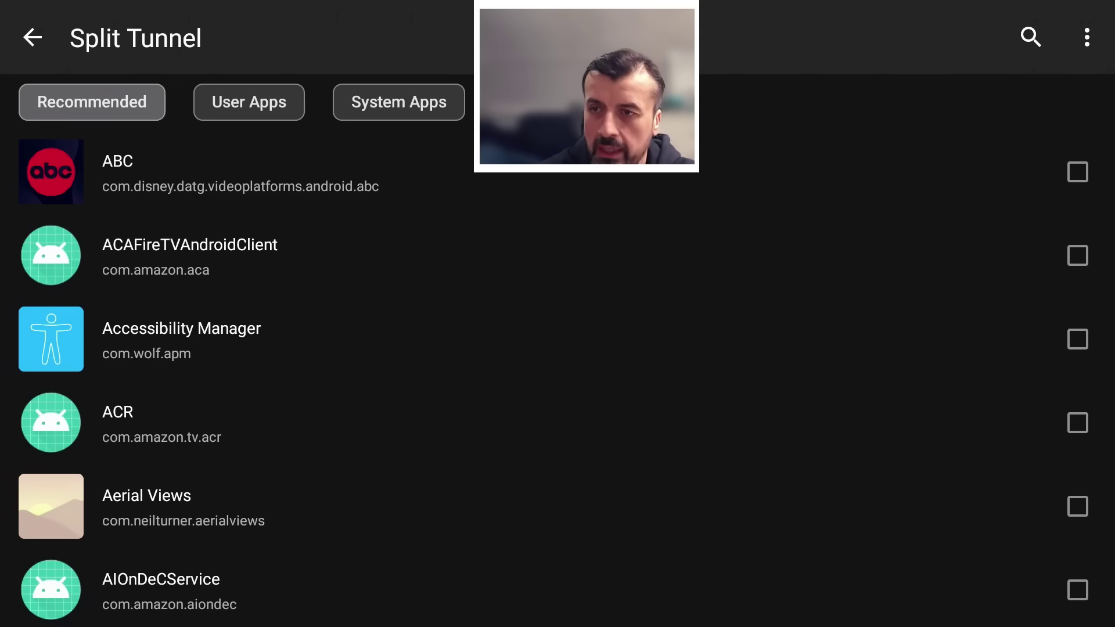
key(Right)
key(Return)
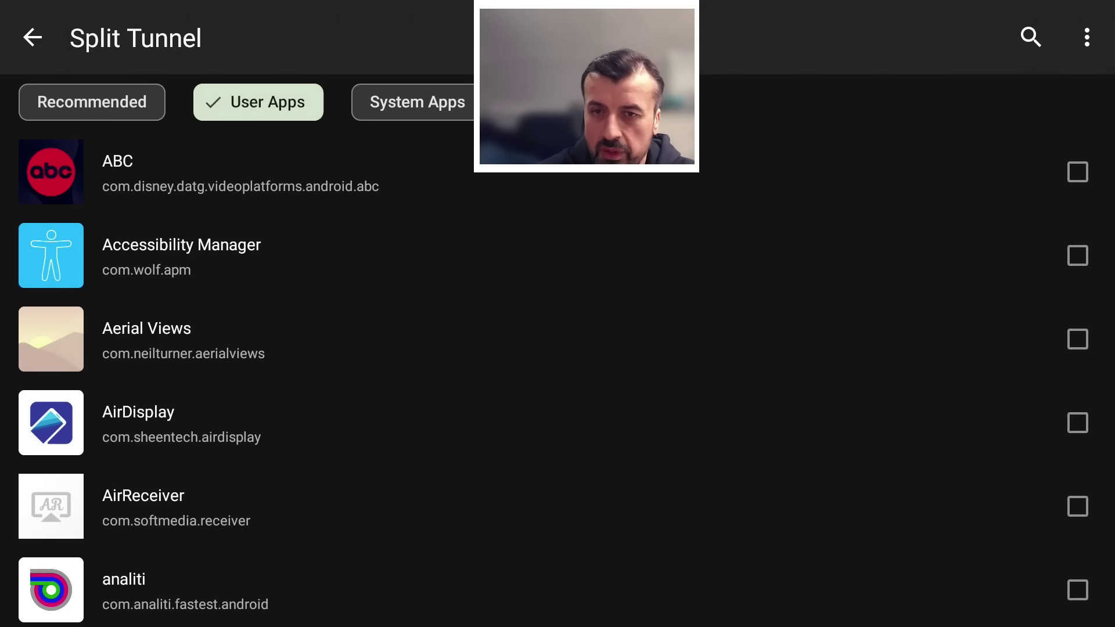
- Select BBC iPlayer in the split tunnel list so that it bypasses the VPN
key(Down)
key(Down)
key(Down)
key(Down)
key(Down)
key(Down)
key(Down)
key(Down)
key(Down)
key(Down)
key(Down)
key(Down)
key(Down)
key(Down)
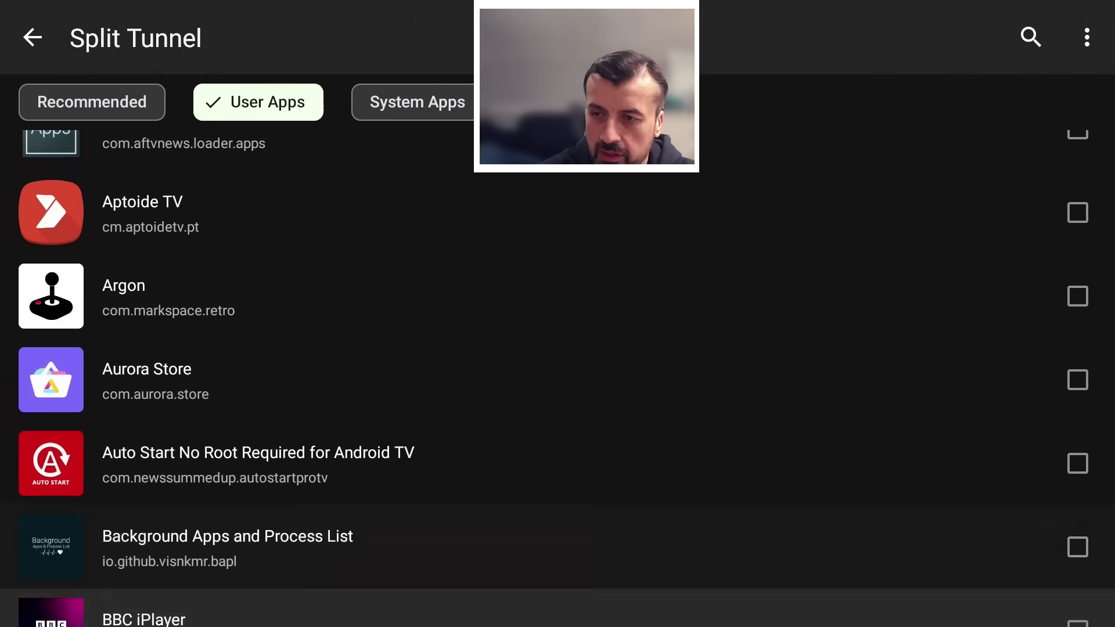
key(Down)
key(Up)
key(Return)
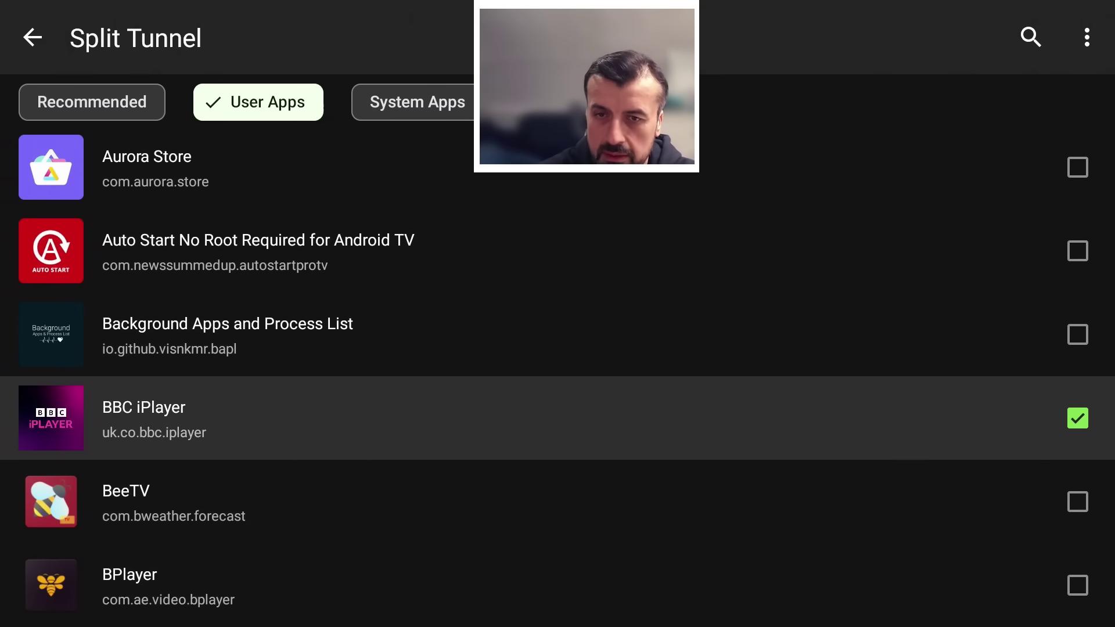
- Select Downloader in the split tunnel list so that it also bypasses the VPN
key(Down)
key(Down)
key(Down)
key(Down)
key(Down)
key(Down)
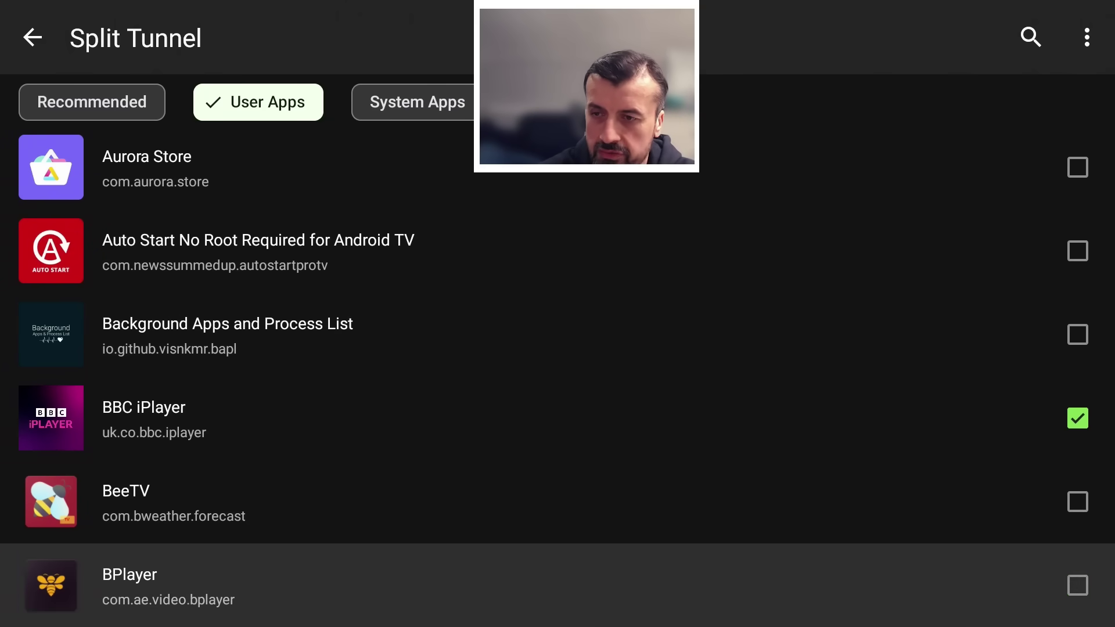
key(Down)
key(Down)
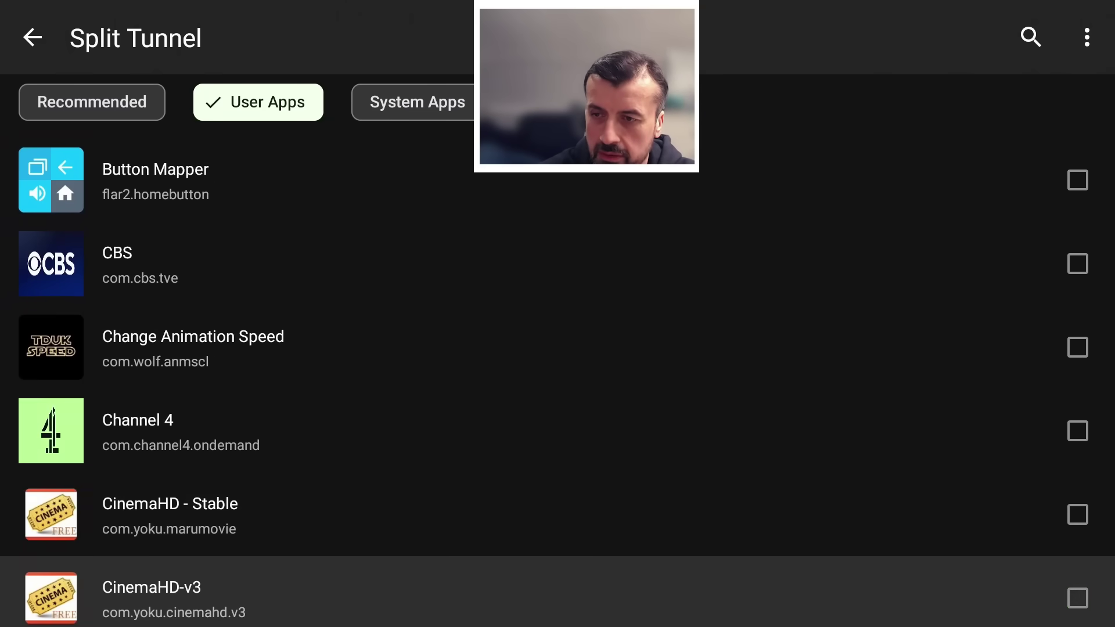
key(Up)
key(Up)
key(Up)
key(Down)
key(Down)
key(Down)
key(Down)
key(Down)
key(Down)
key(Down)
key(Down)
key(Down)
key(Down)
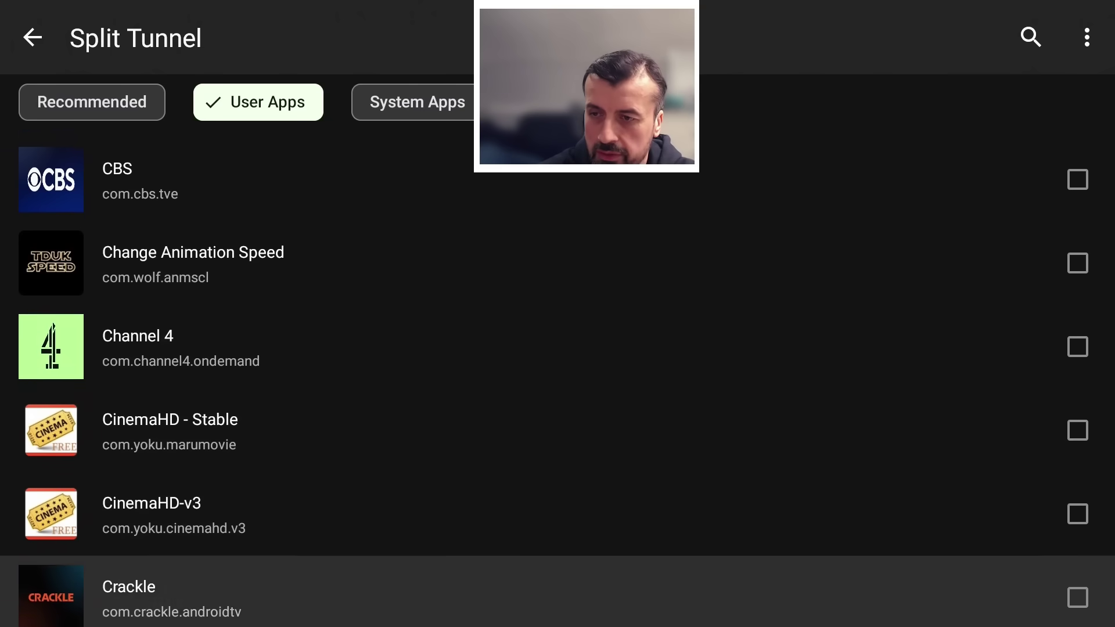
key(Down)
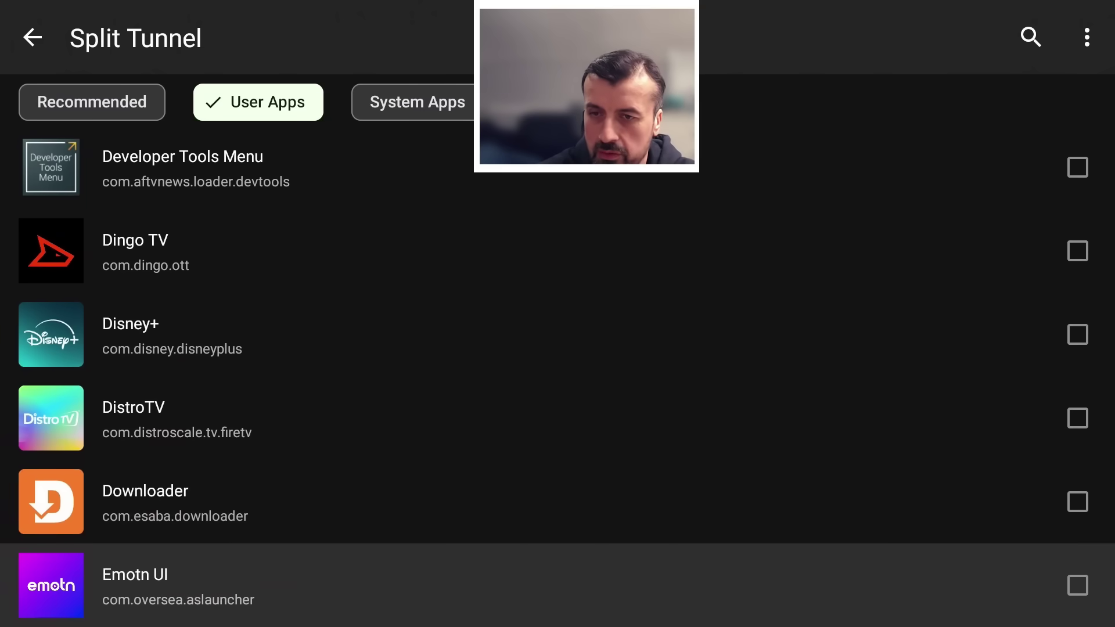
key(Up)
key(Return)
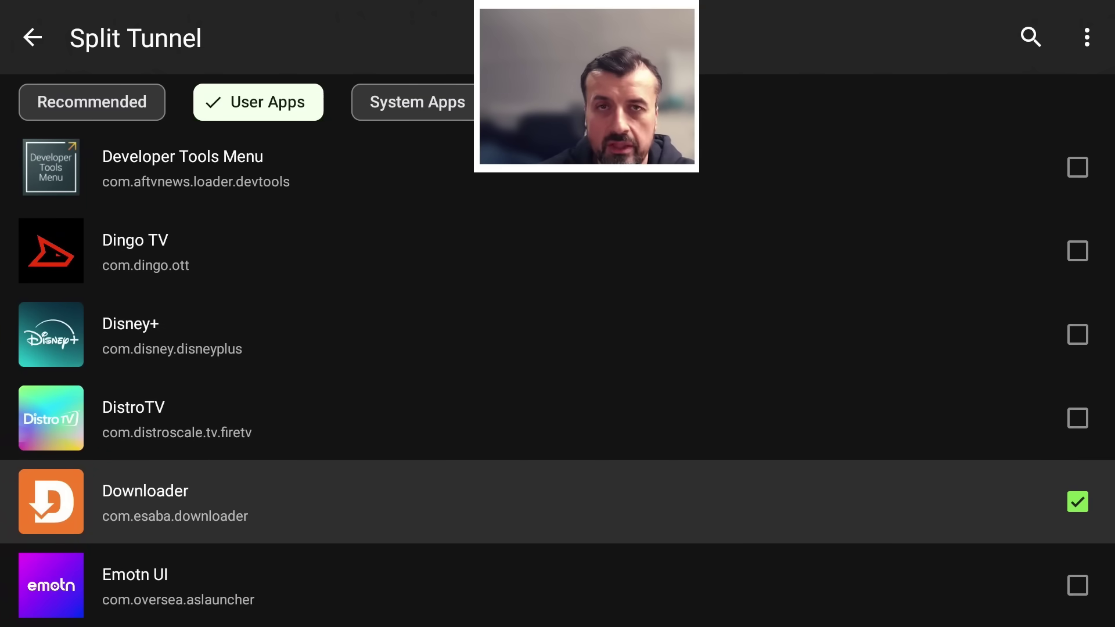
- Leave the VPN app for the Fire TV home screen and launch BBC iPlayer
key(Escape)
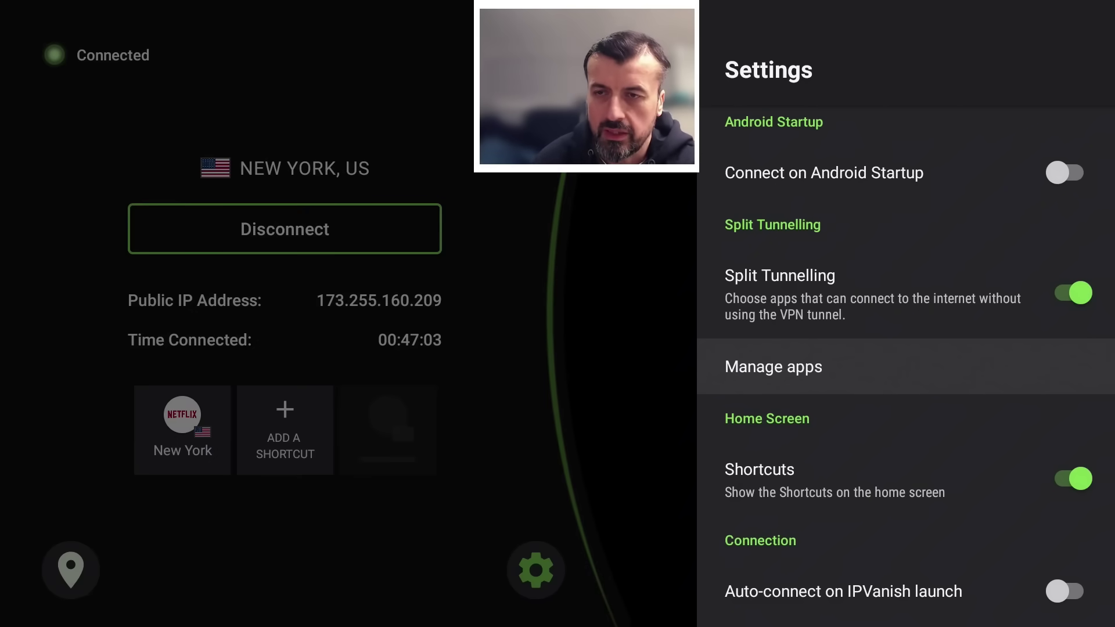
key(Escape)
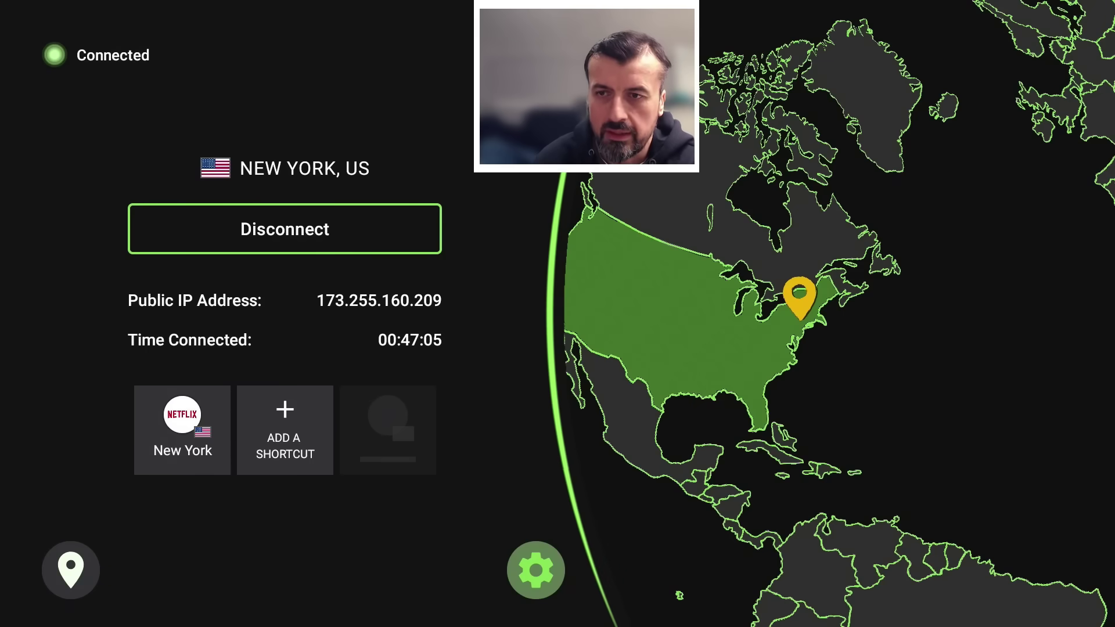
key(Home)
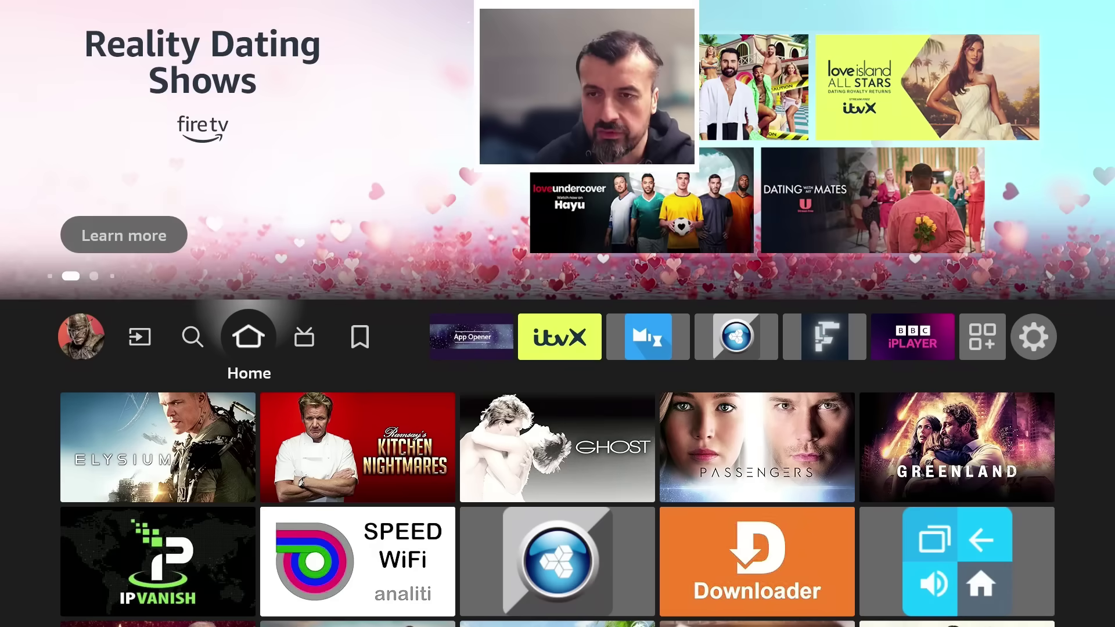
key(Right)
key(Right)
key(Right)
key(Right)
key(Right)
key(Return)
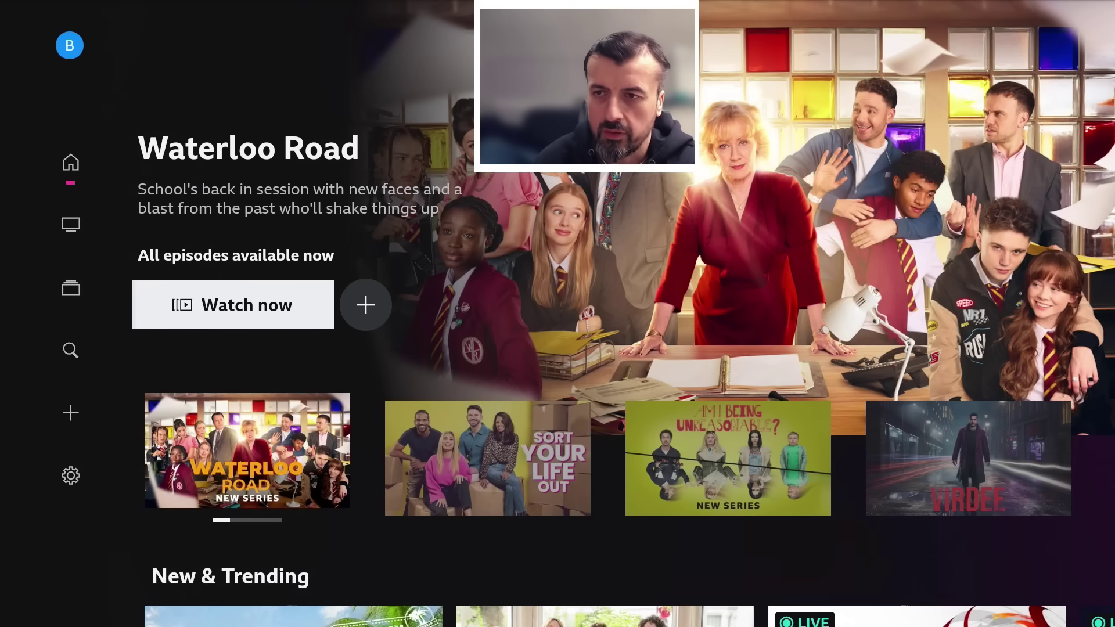
- Exit BBC iPlayer and open Downloader from the recently used apps
key(Escape)
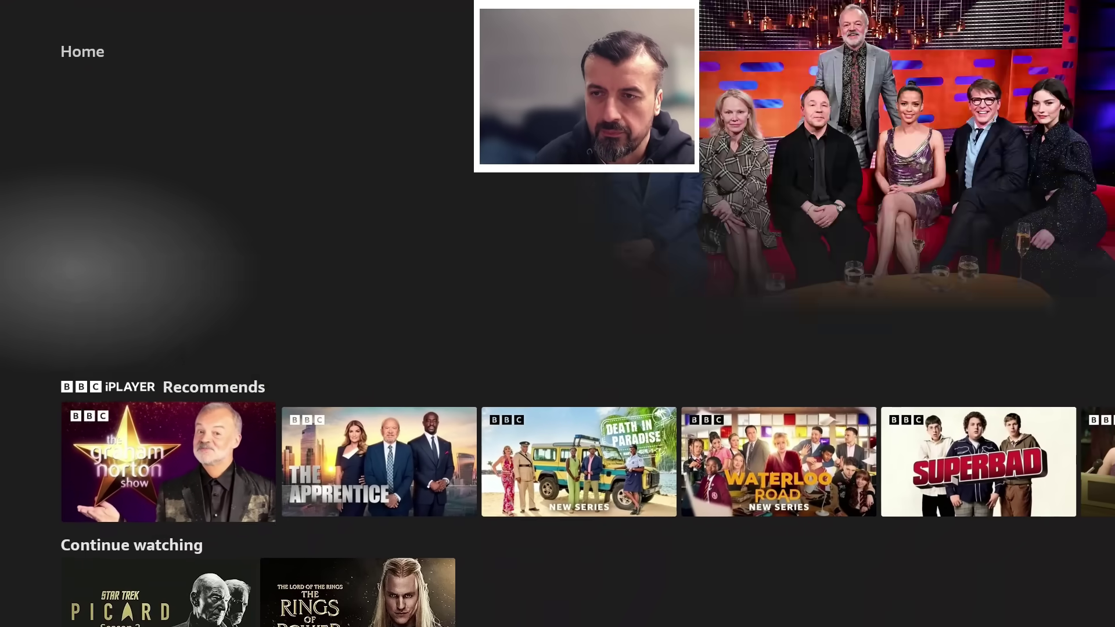
key(Up)
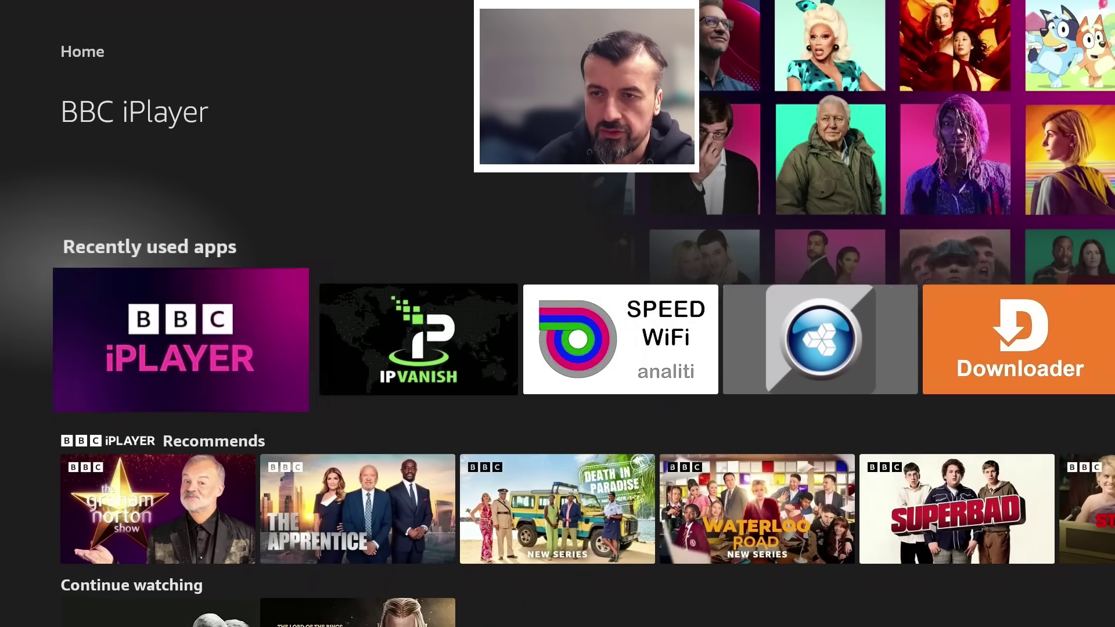
key(Right)
key(Right)
key(Right)
key(Right)
key(Return)
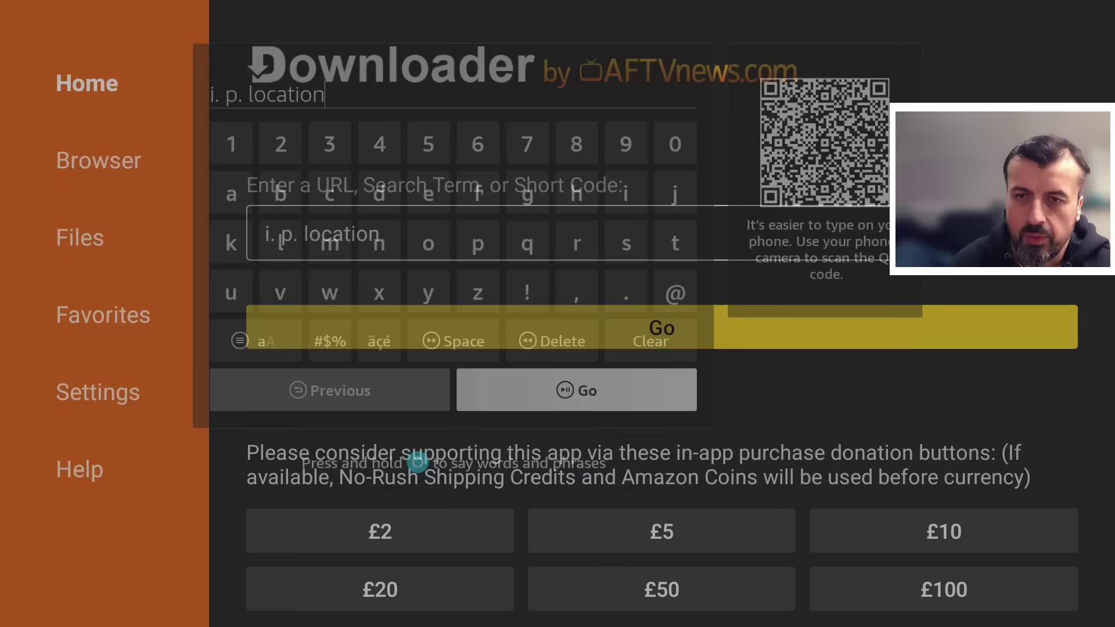
- Search for "i. p. location" in Downloader and examine the location details on iplocation.net
key(Return)
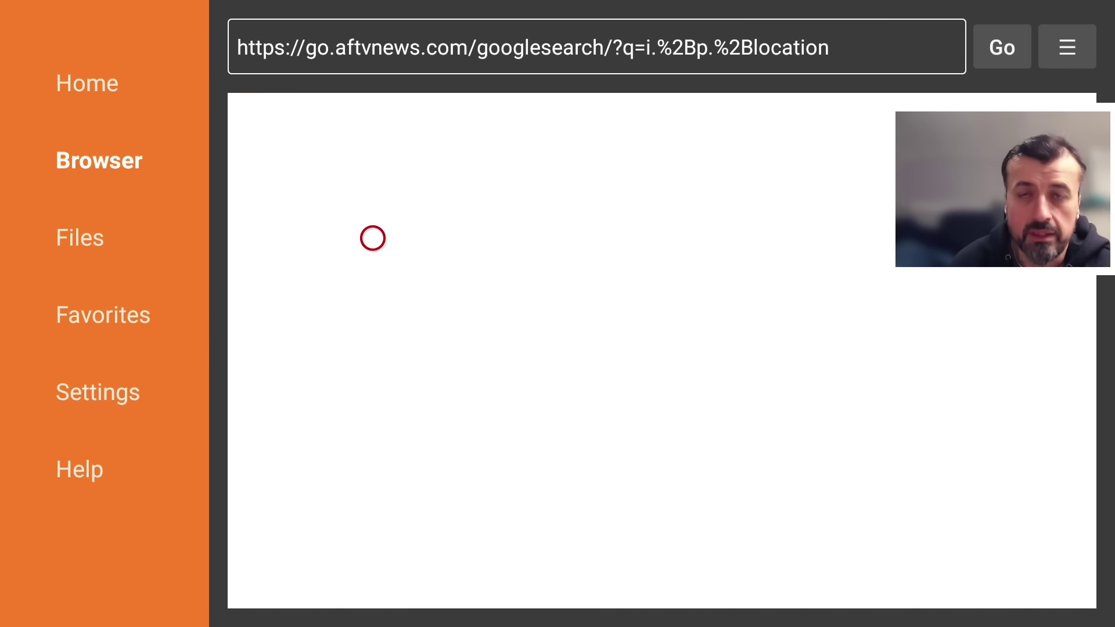
click(372, 237)
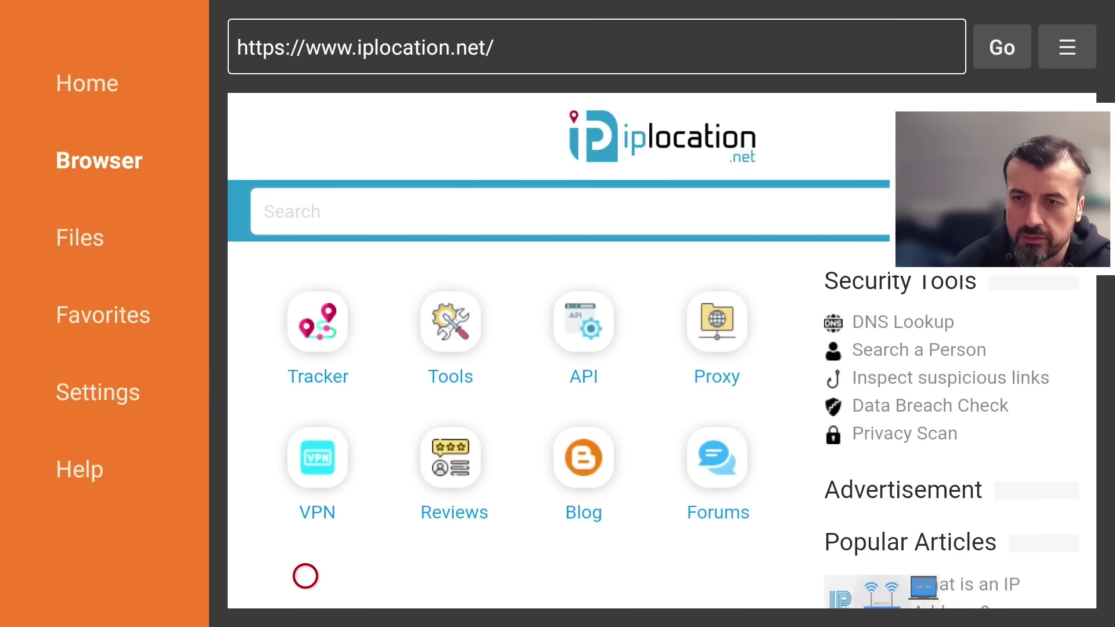
scroll(305, 581, down, 5)
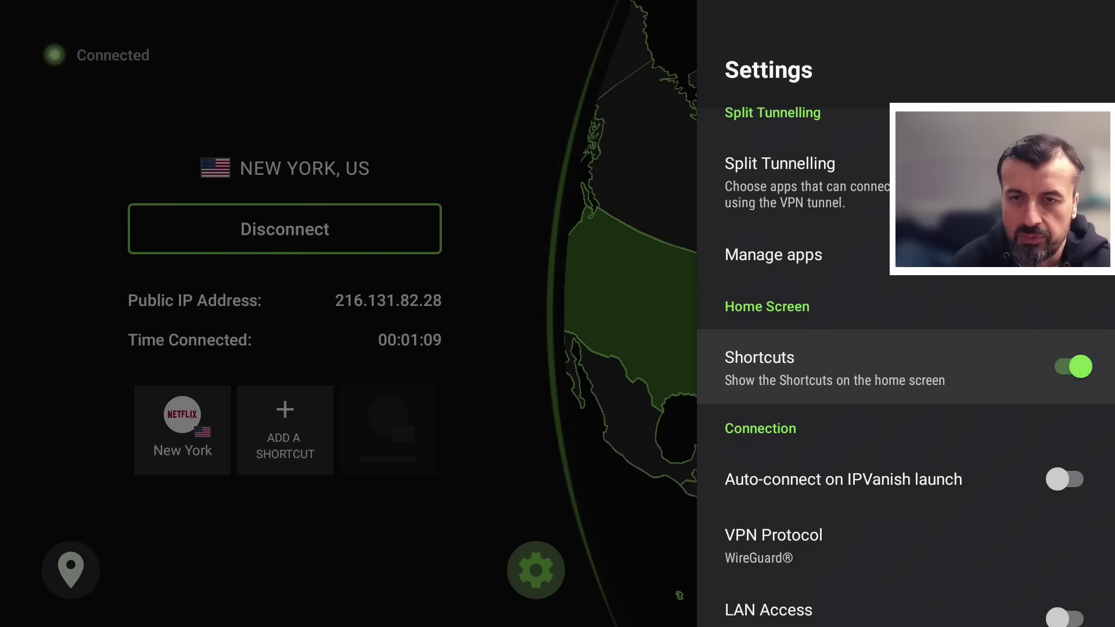
- Close the IPVanish settings, start a new home screen shortcut and choose New York from the cities as its location
key(Escape)
key(Up)
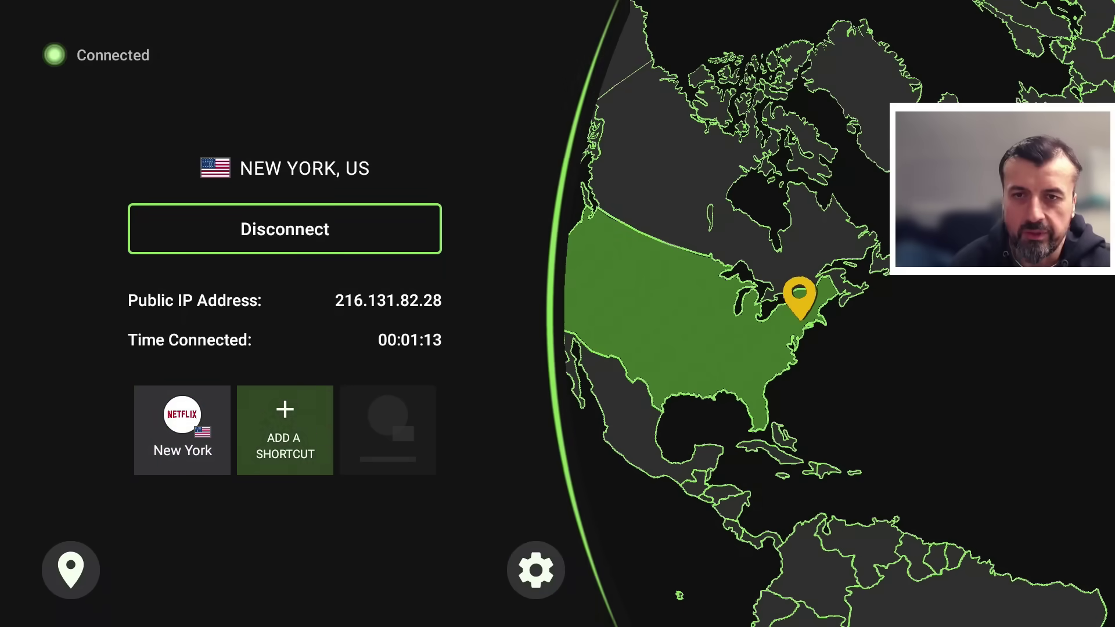
key(Left)
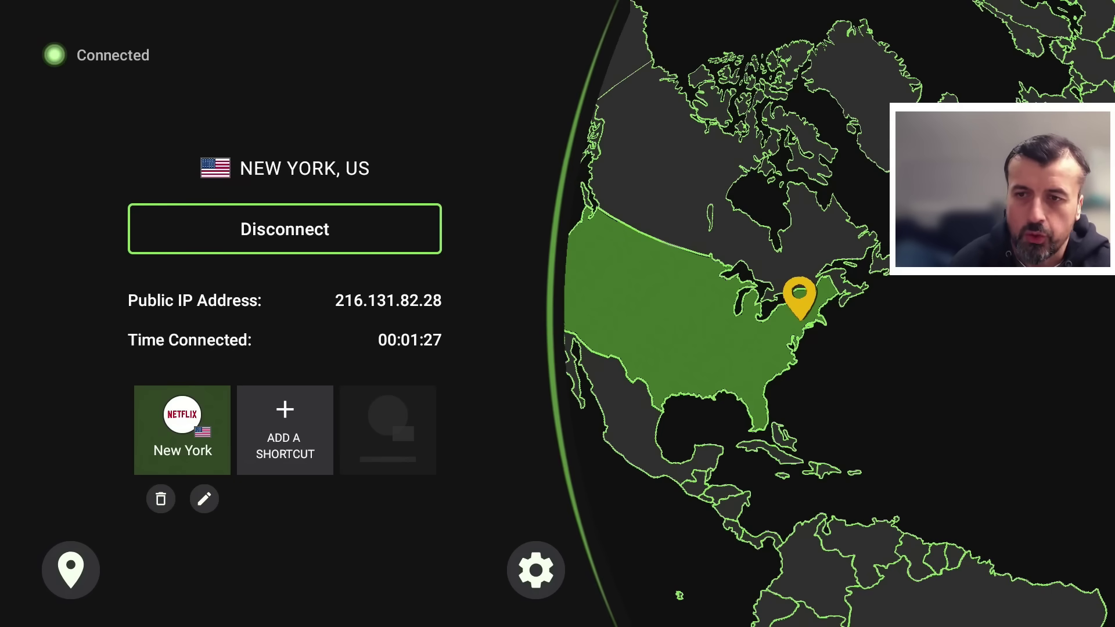
key(Right)
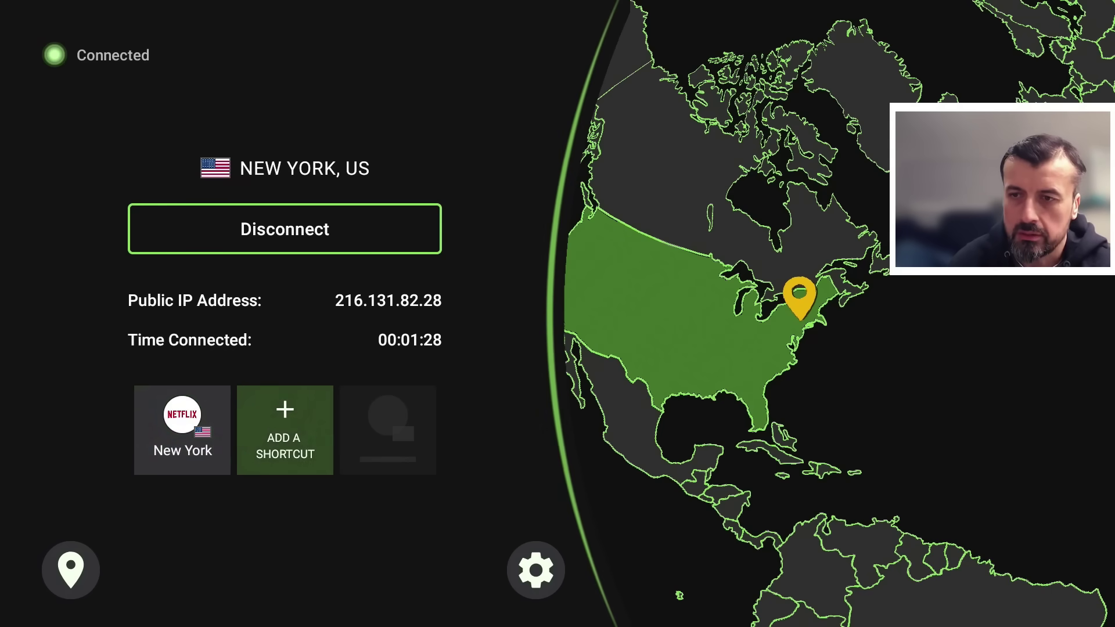
key(Return)
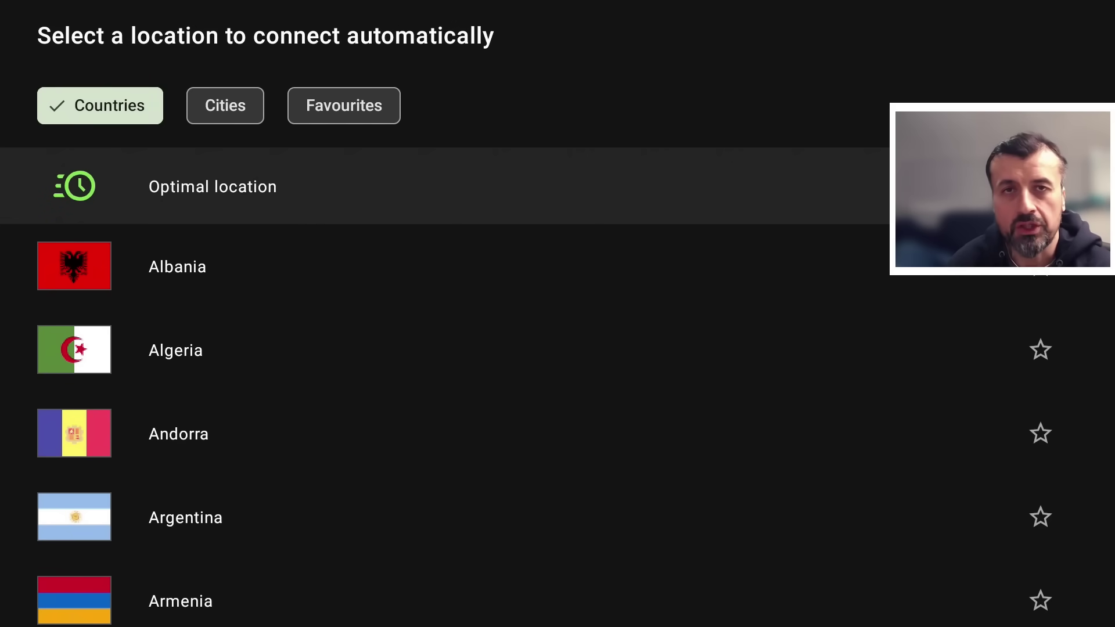
key(Down)
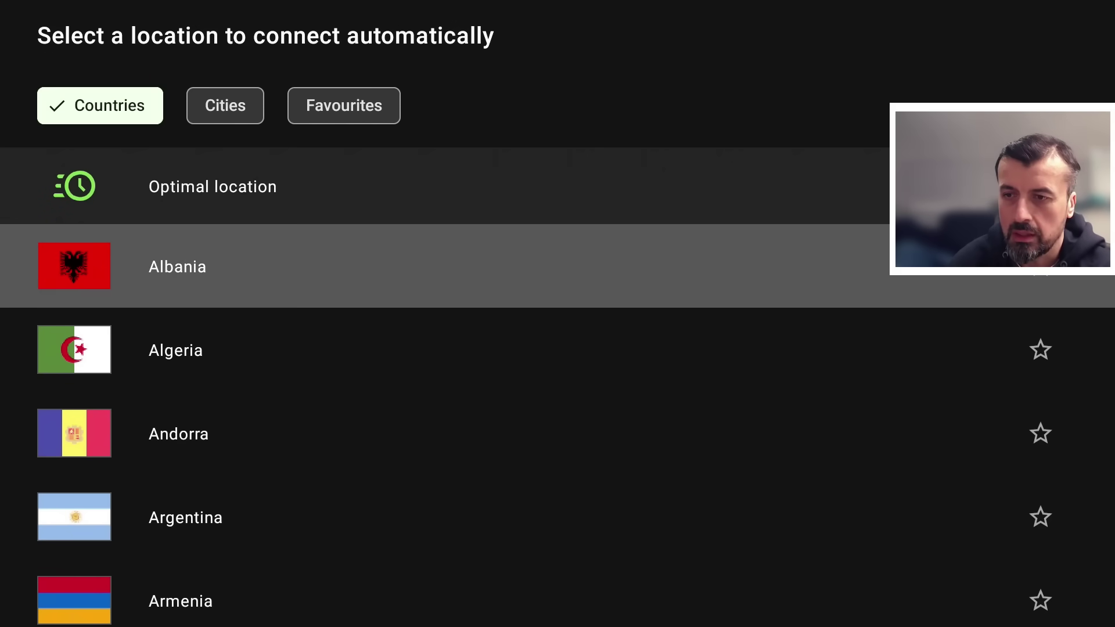
key(Down)
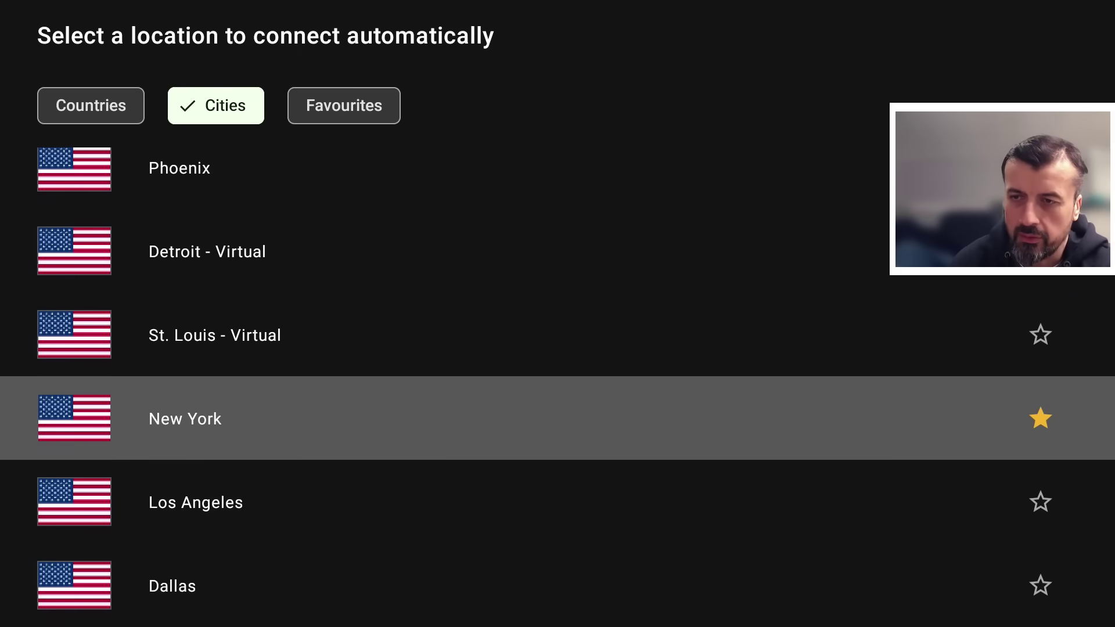
key(Return)
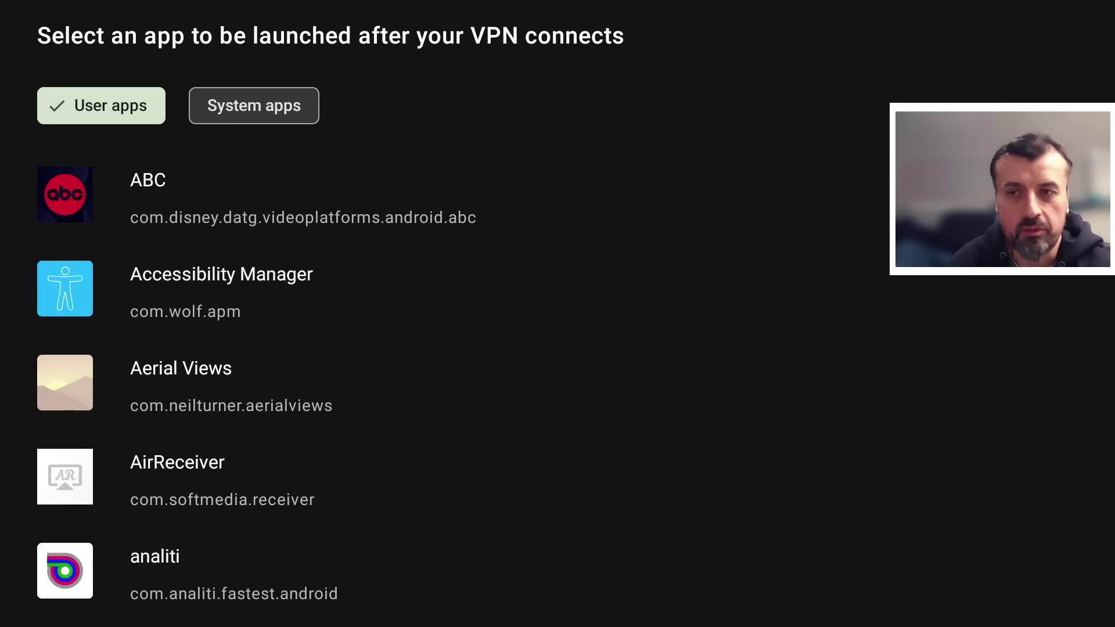
- Choose BeeTV from the user apps as the app launched by the New York shortcut
key(Down)
key(Down)
key(Down)
key(Down)
key(Down)
key(Down)
key(Down)
key(Down)
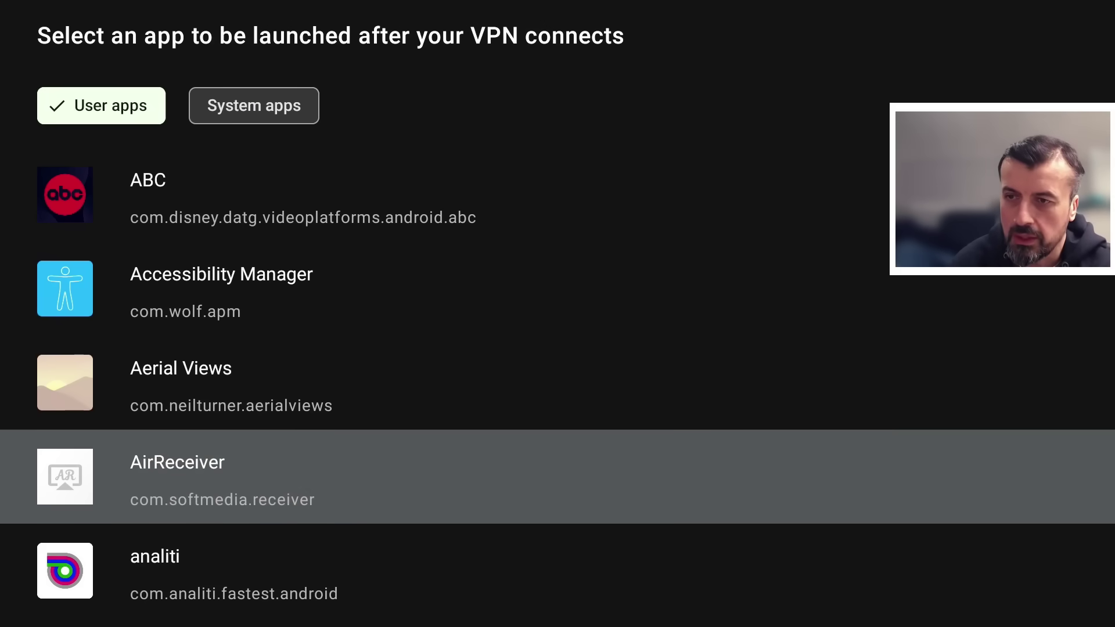
key(Down)
key(Down)
key(Down)
key(Down)
key(Down)
key(Down)
key(Down)
key(Down)
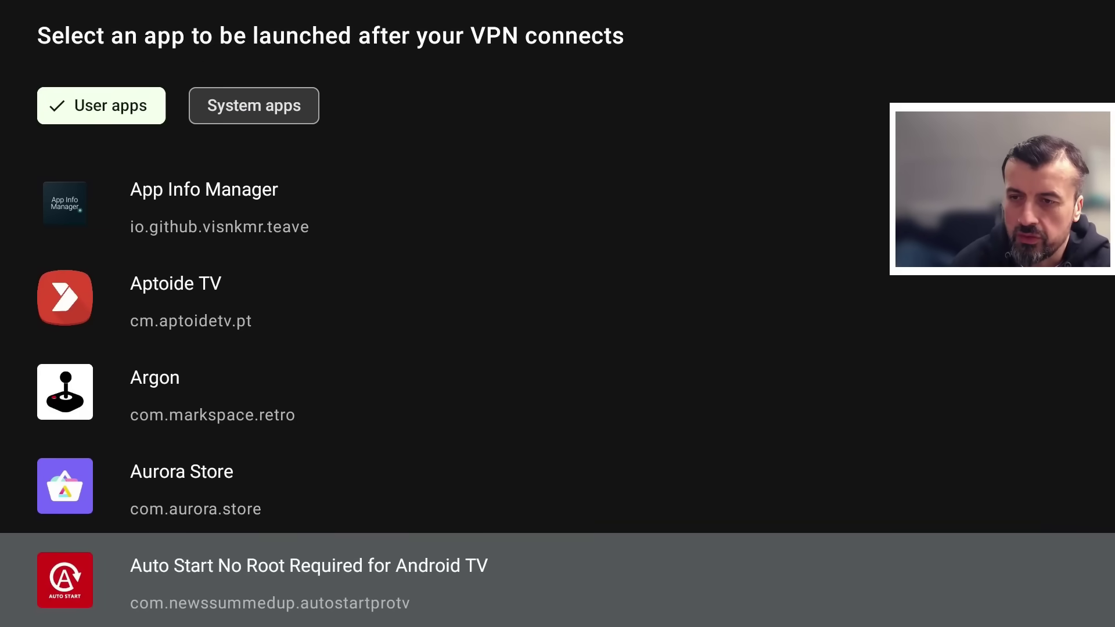
key(Down)
key(Down)
key(Down)
key(Down)
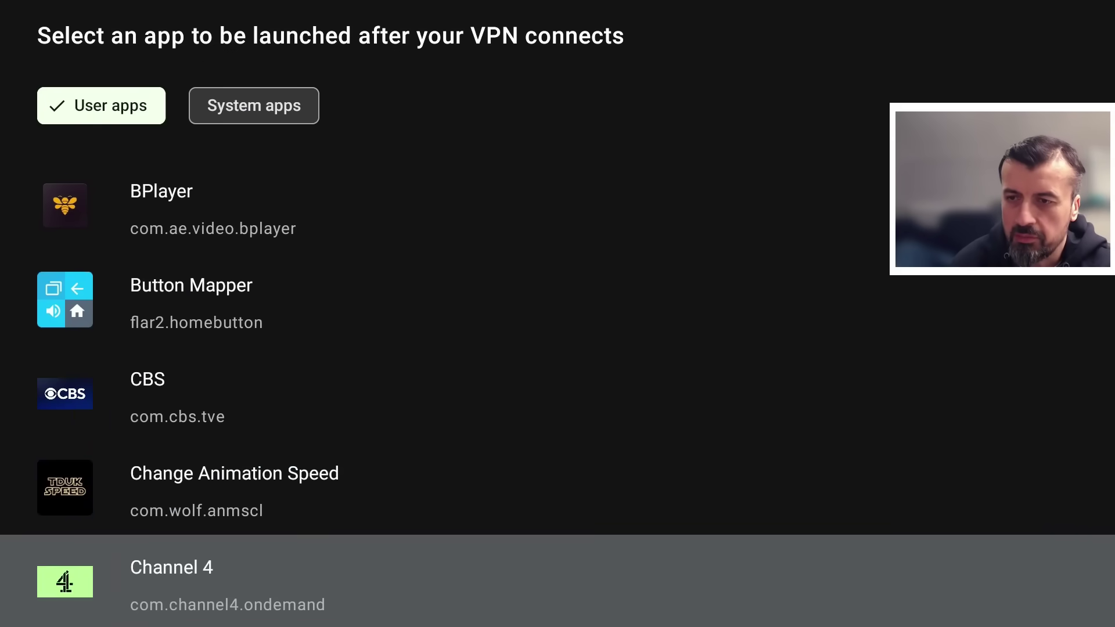
key(Up)
key(Up)
key(Up)
key(Up)
key(Up)
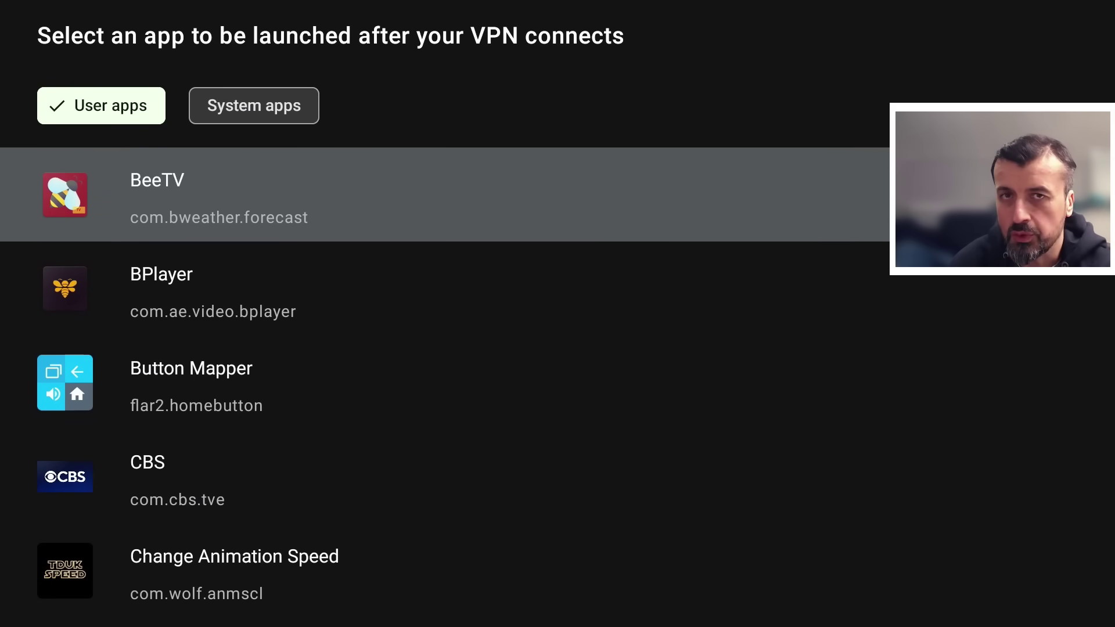
key(Return)
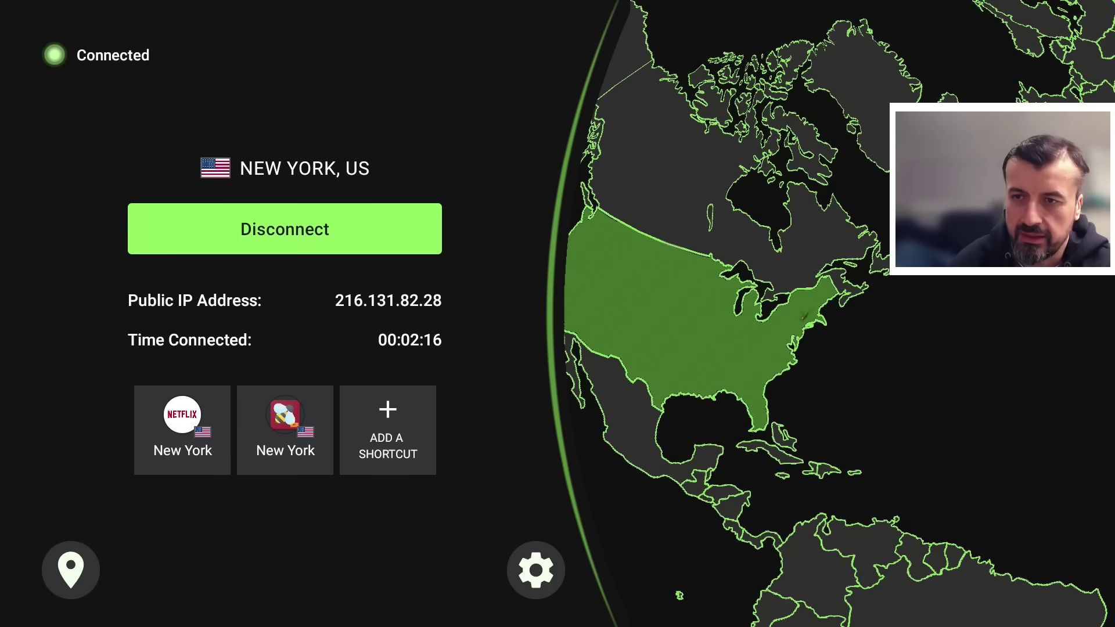
- Go through the Netflix and BeeTV shortcuts and disconnect the VPN from New York
key(Down)
key(Up)
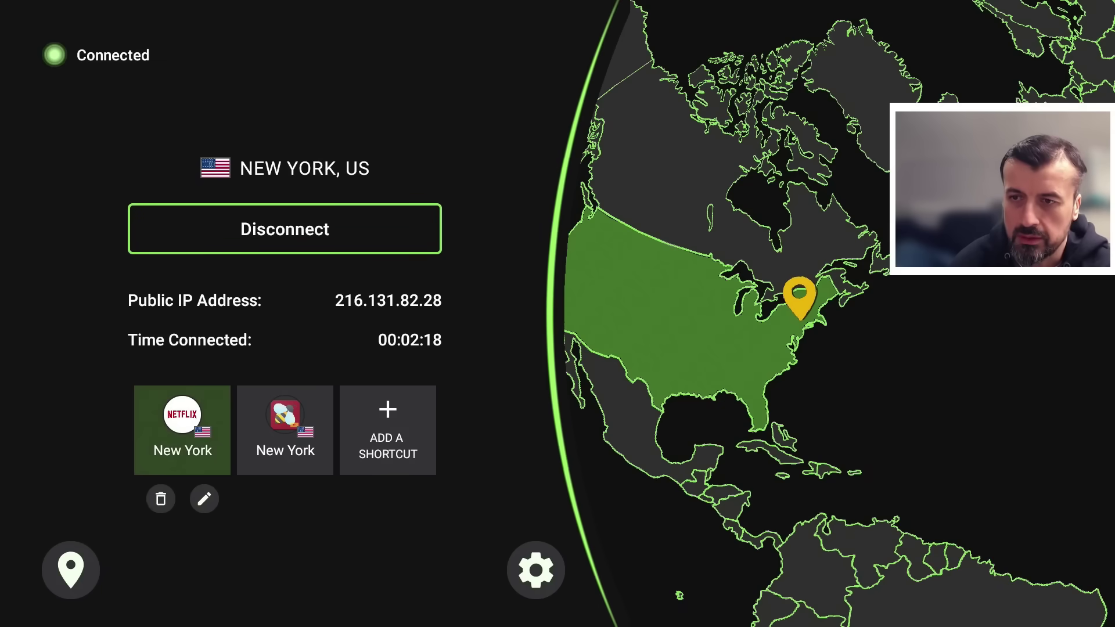
key(Right)
key(Up)
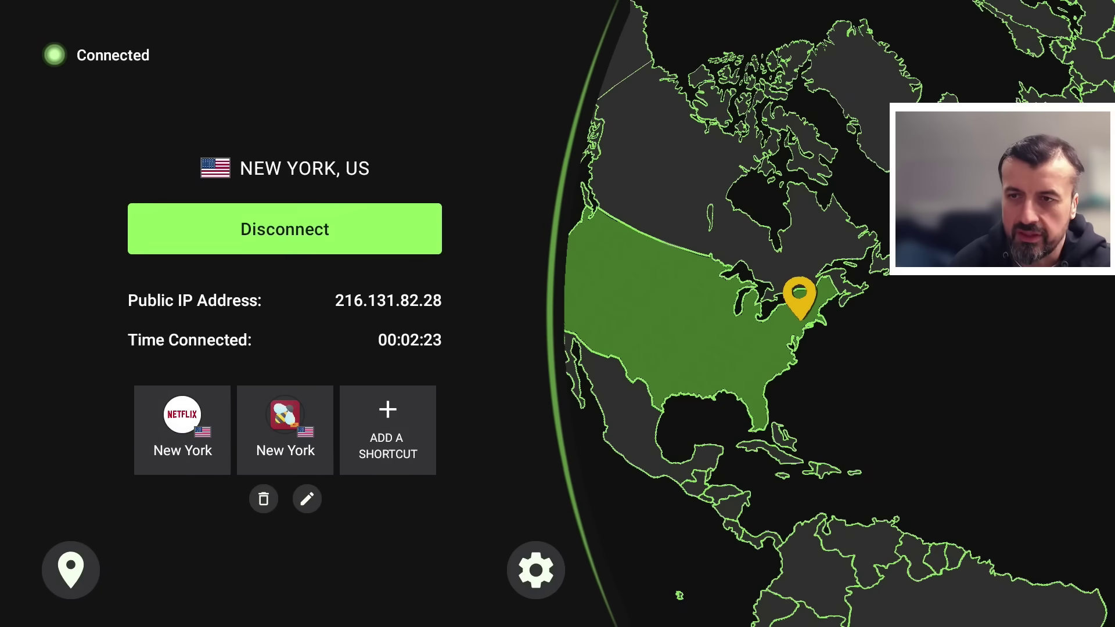
key(Return)
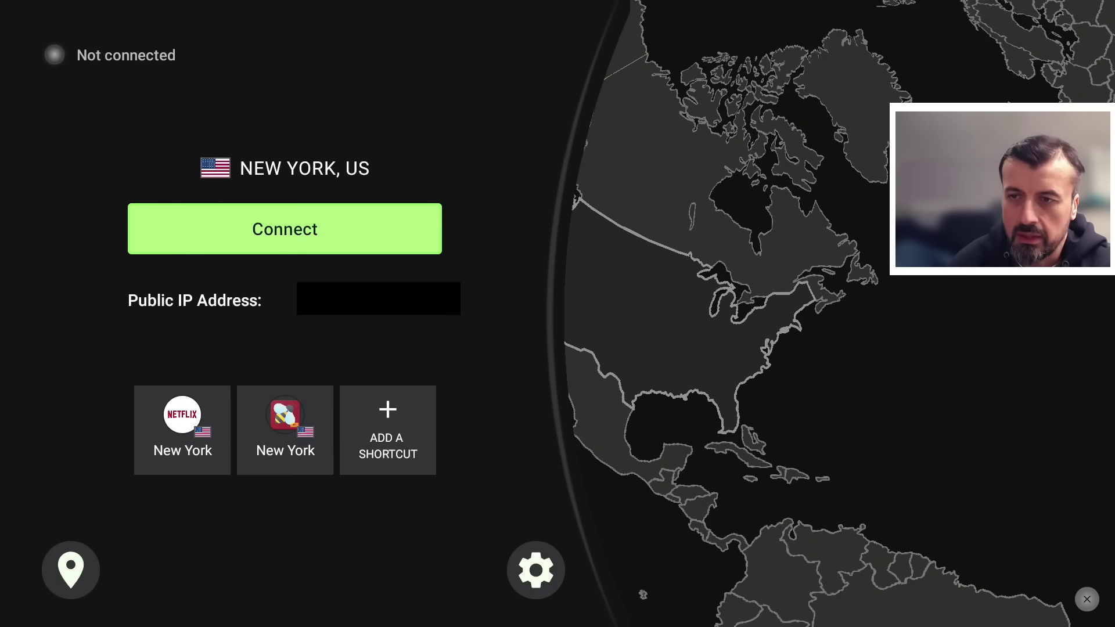
- Launch the BeeTV shortcut for New York
key(Down)
key(Right)
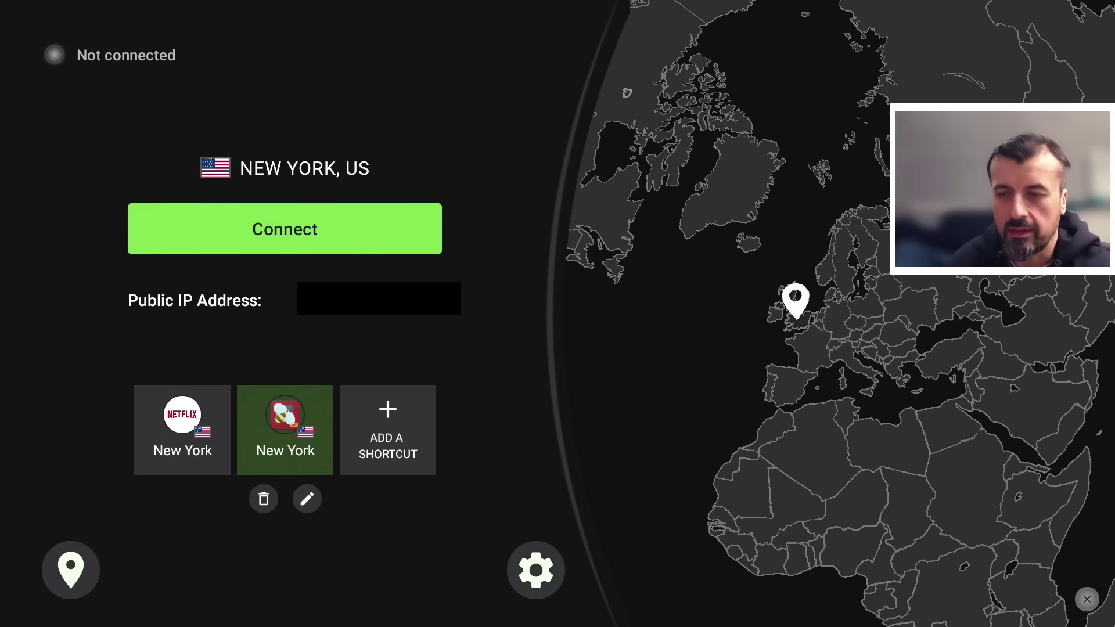
key(Return)
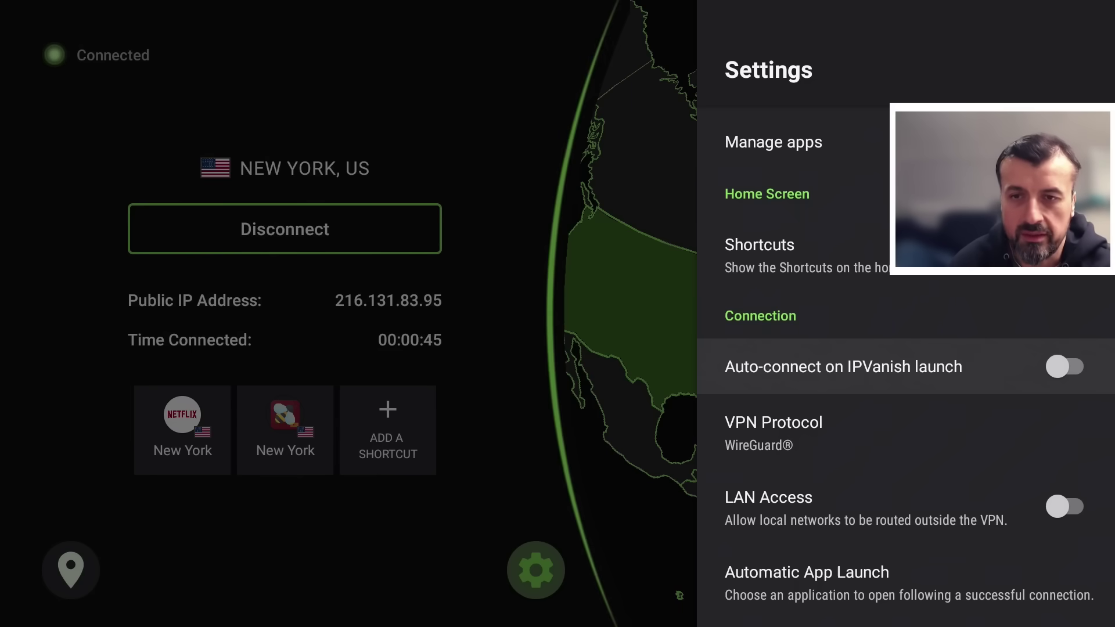
- Turn on Auto-connect on IPVanish launch and close the settings
key(Return)
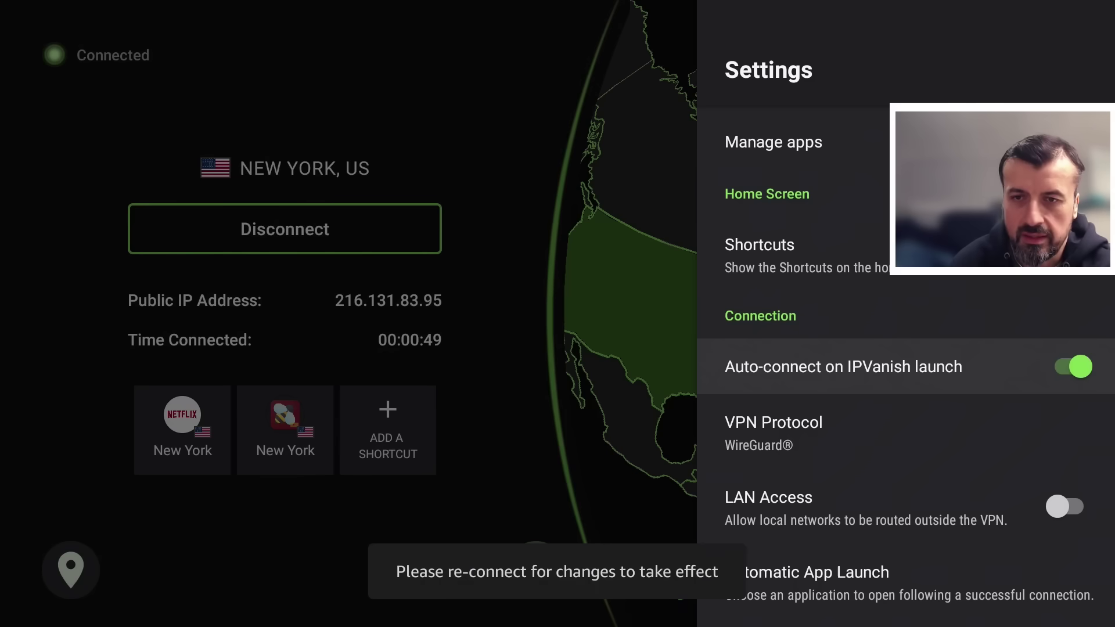
key(Escape)
- Disconnect the VPN and relaunch IPVanish from the recently used apps on the Fire TV home screen
key(Up)
key(Up)
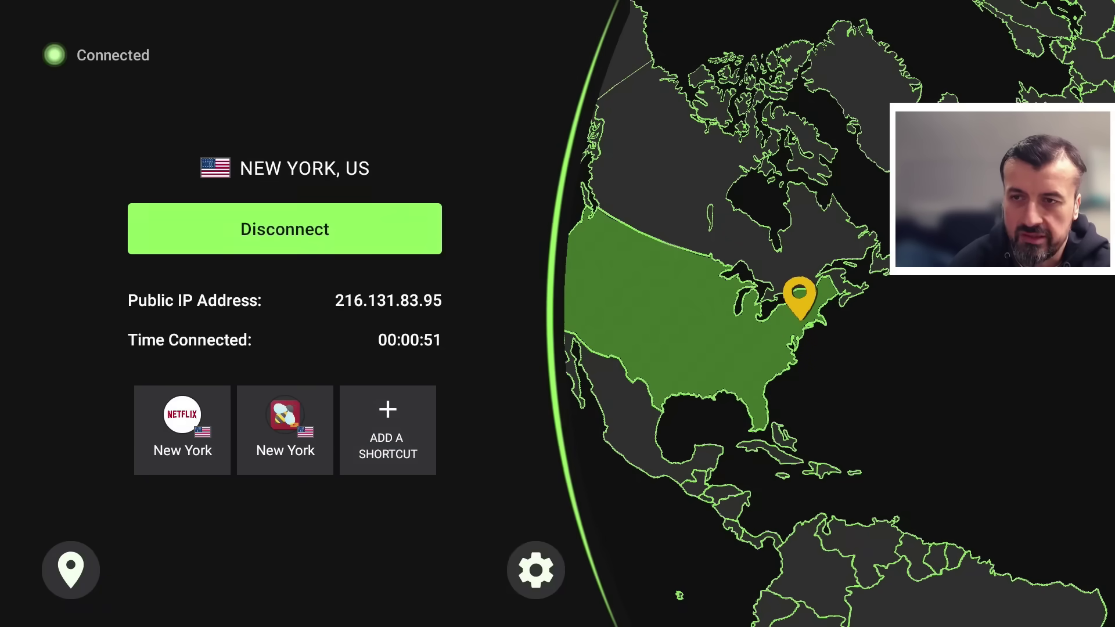
key(Return)
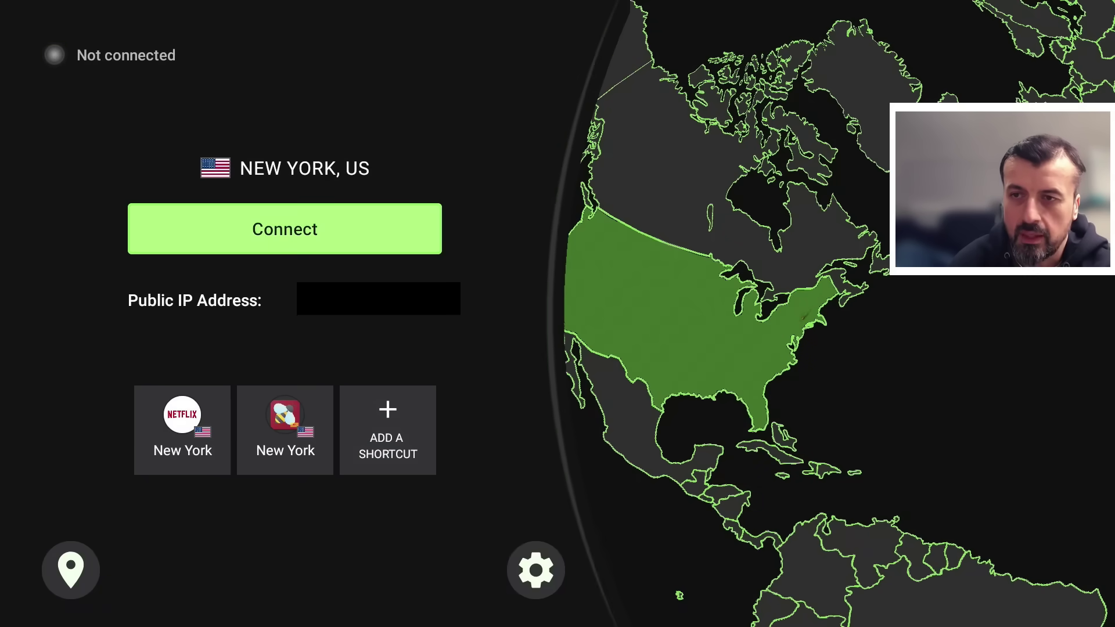
key(Home)
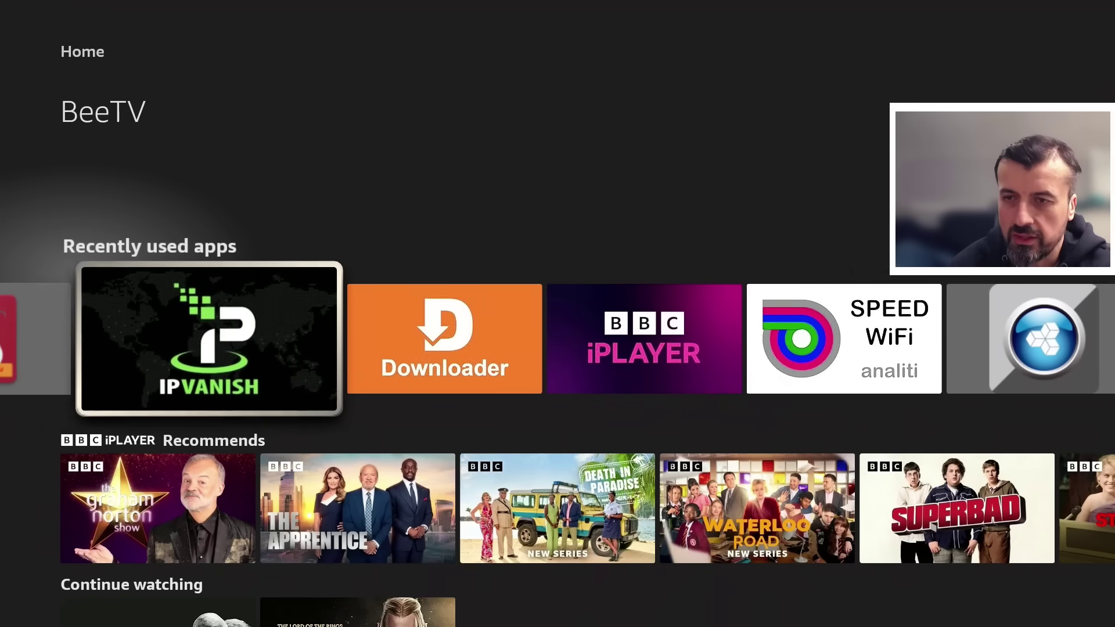
key(Return)
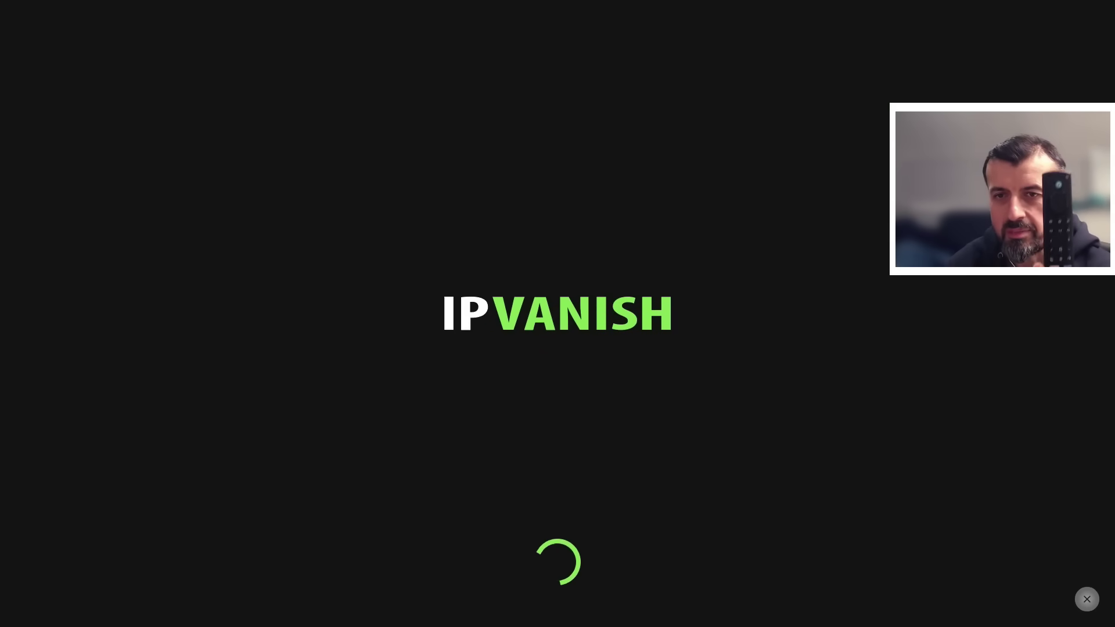
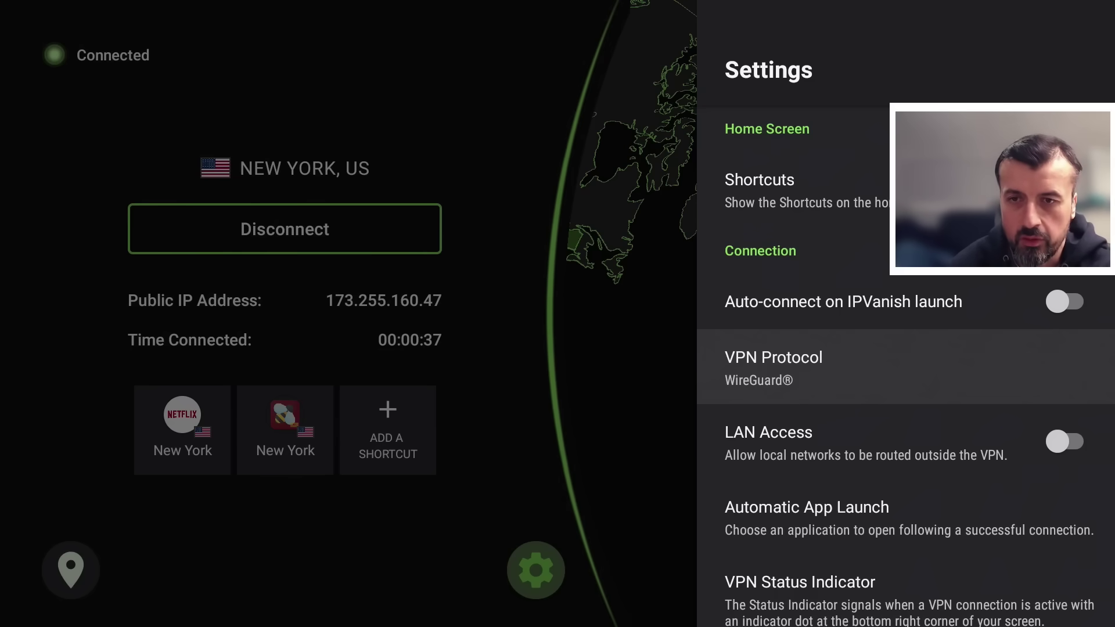
- Set the VPN protocol to IKEv2 and leave the protocol settings
key(Return)
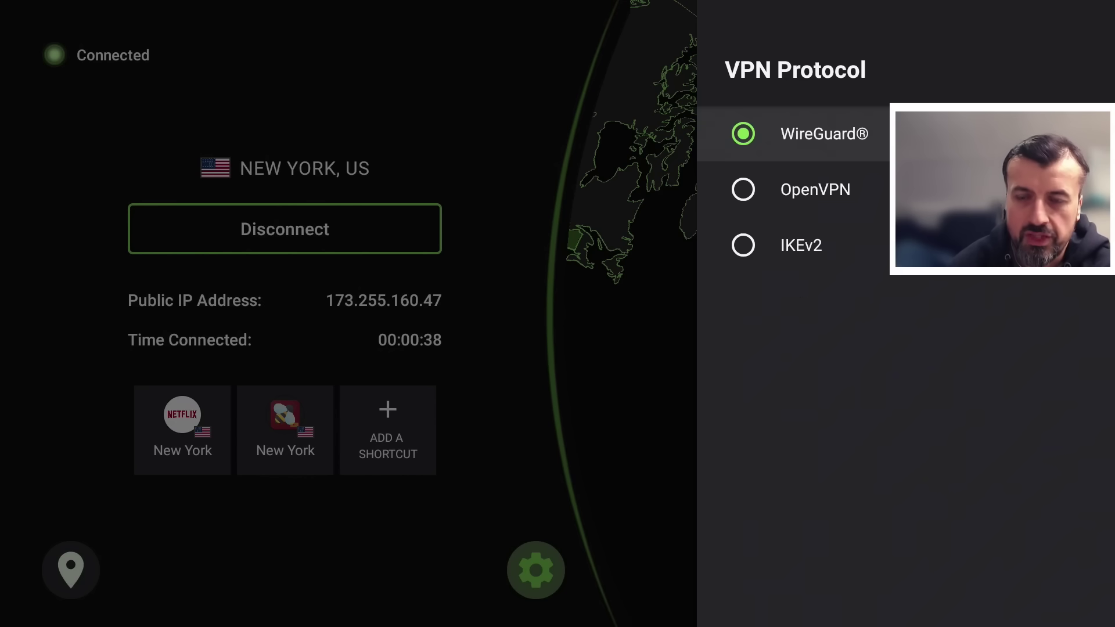
key(Down)
key(Down)
key(Return)
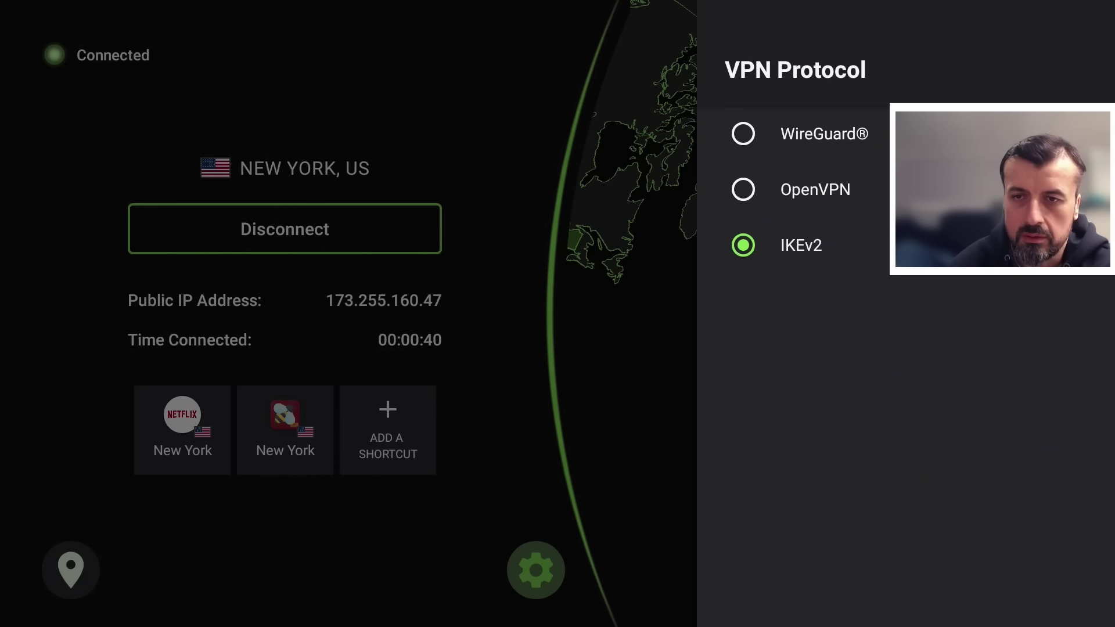
key(Escape)
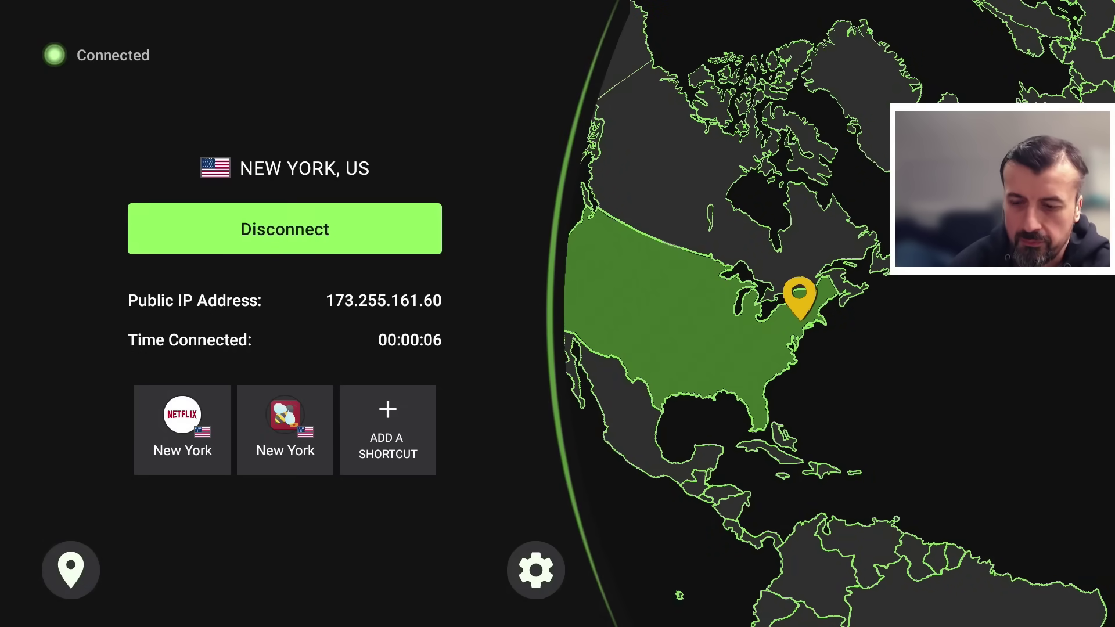
- Reopen the IPVanish settings, set the VPN protocol to WireGuard and close the settings
key(Escape)
key(Down)
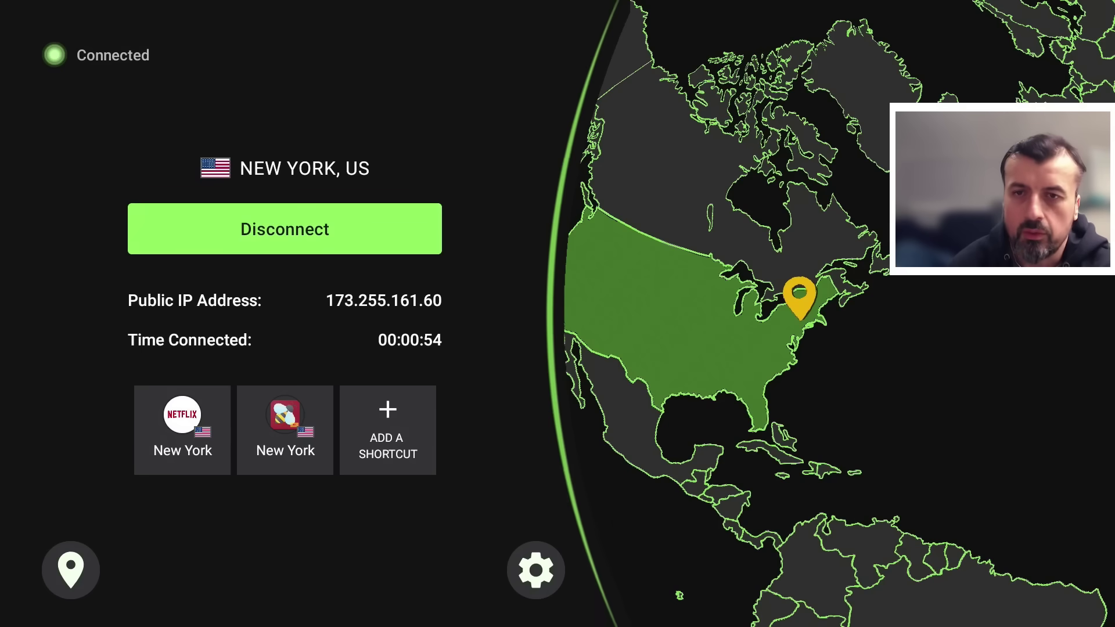
key(Right)
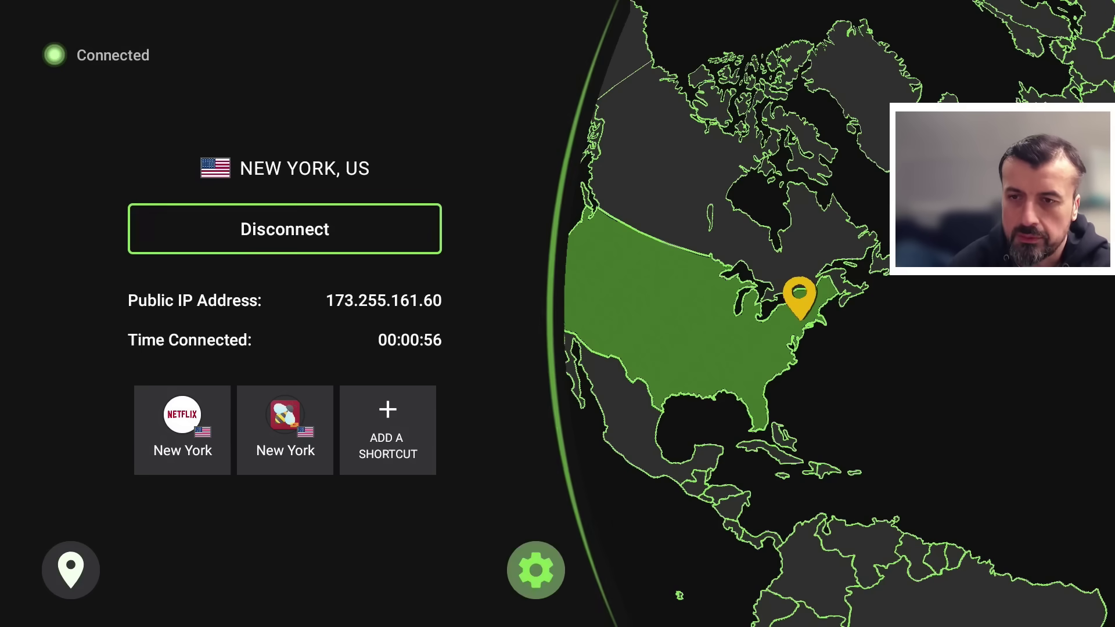
key(Return)
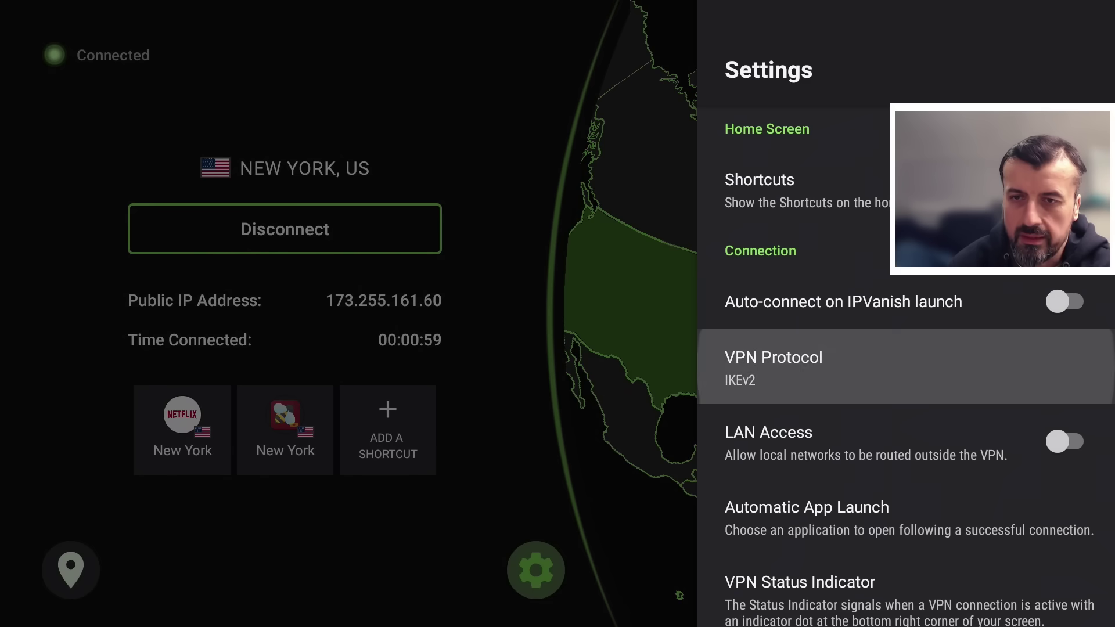
key(Return)
key(Return)
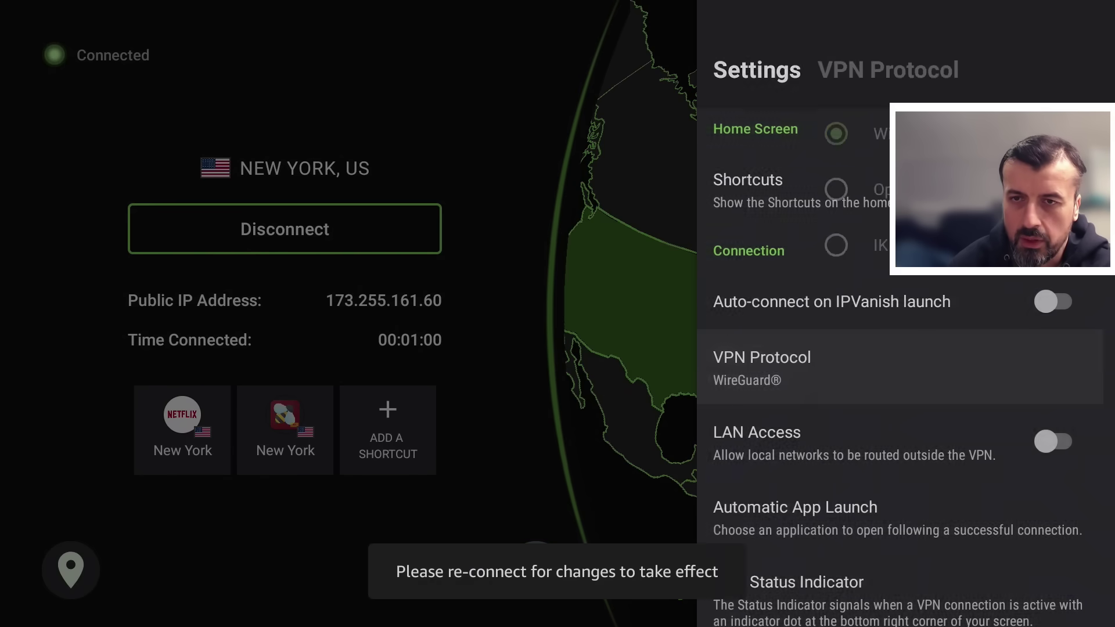
key(Escape)
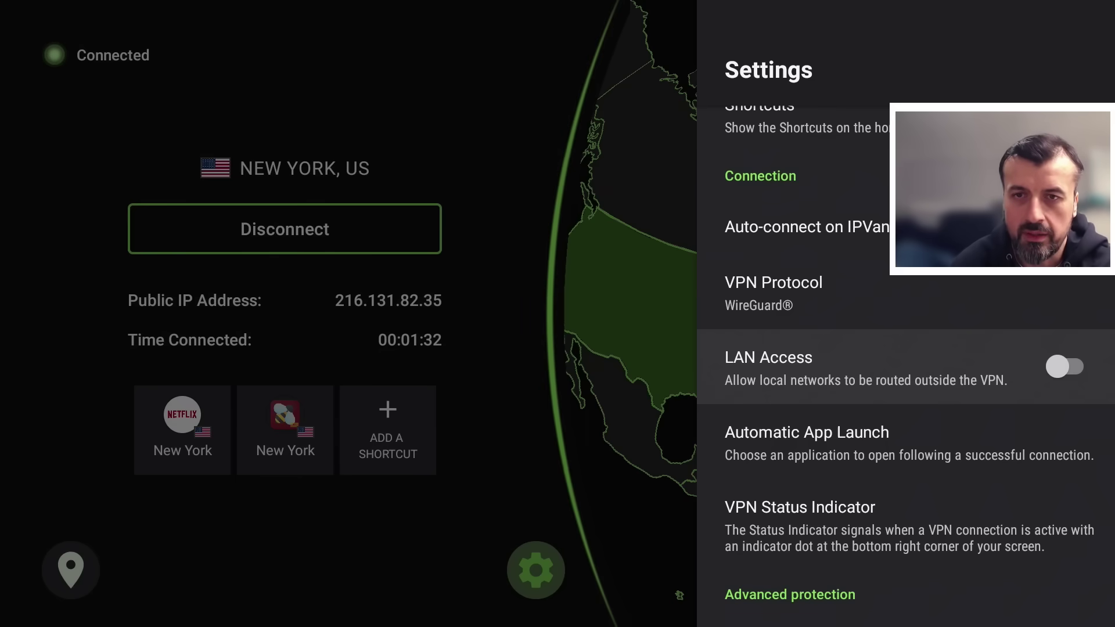
- Leave IPVanish for the Fire TV home screen and open Kodi from the recently used apps
key(Home)
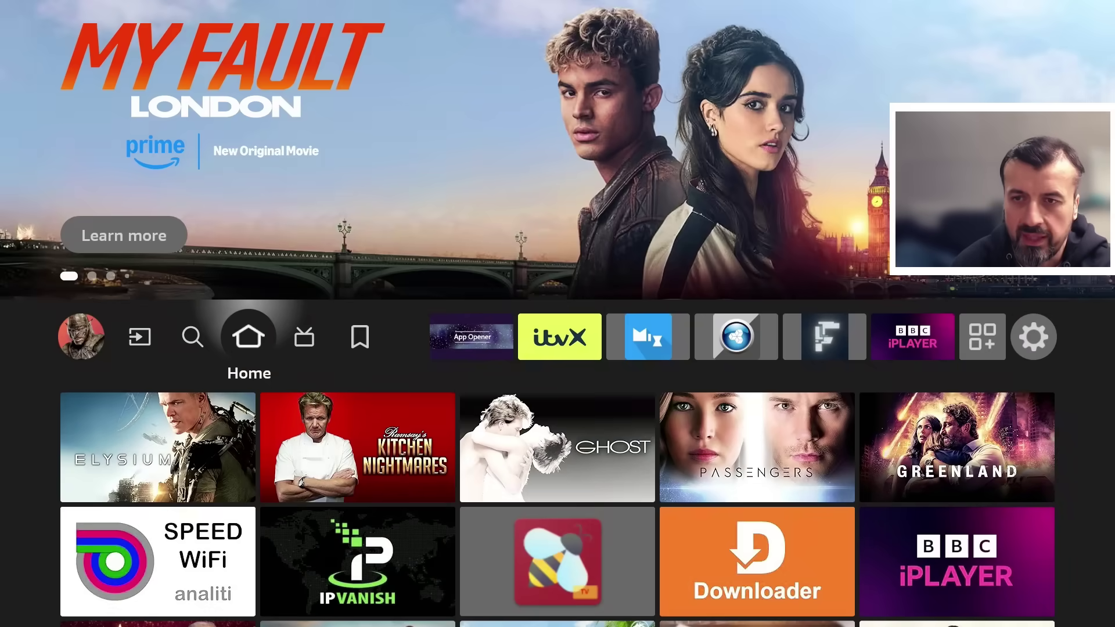
key(Down)
key(Down)
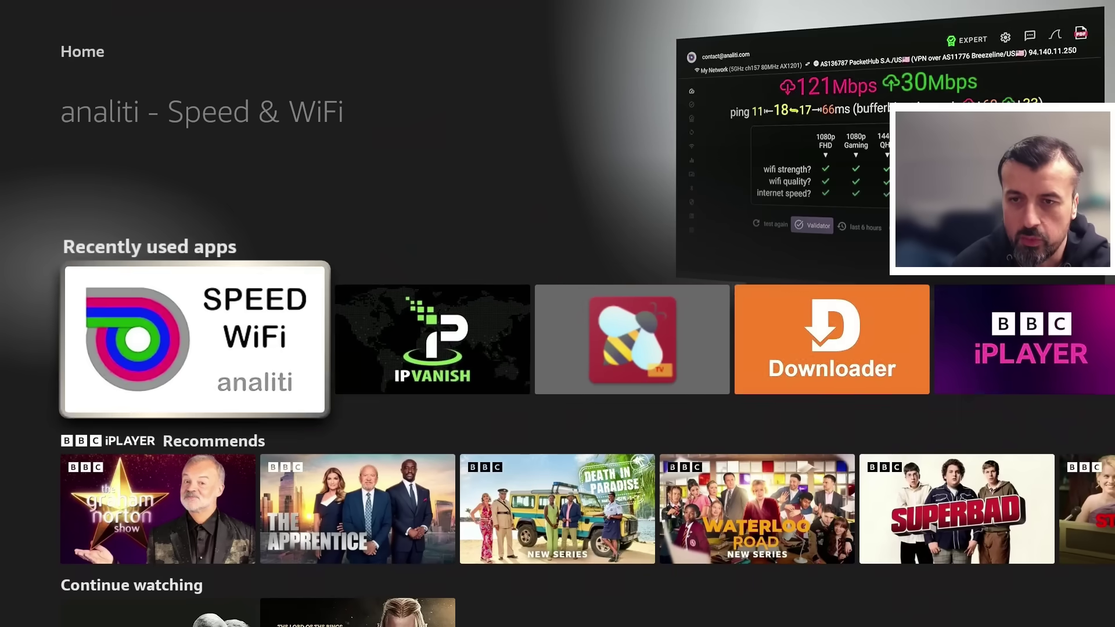
key(Right)
key(Right)
key(Right)
key(Right)
key(Right)
key(Right)
key(Right)
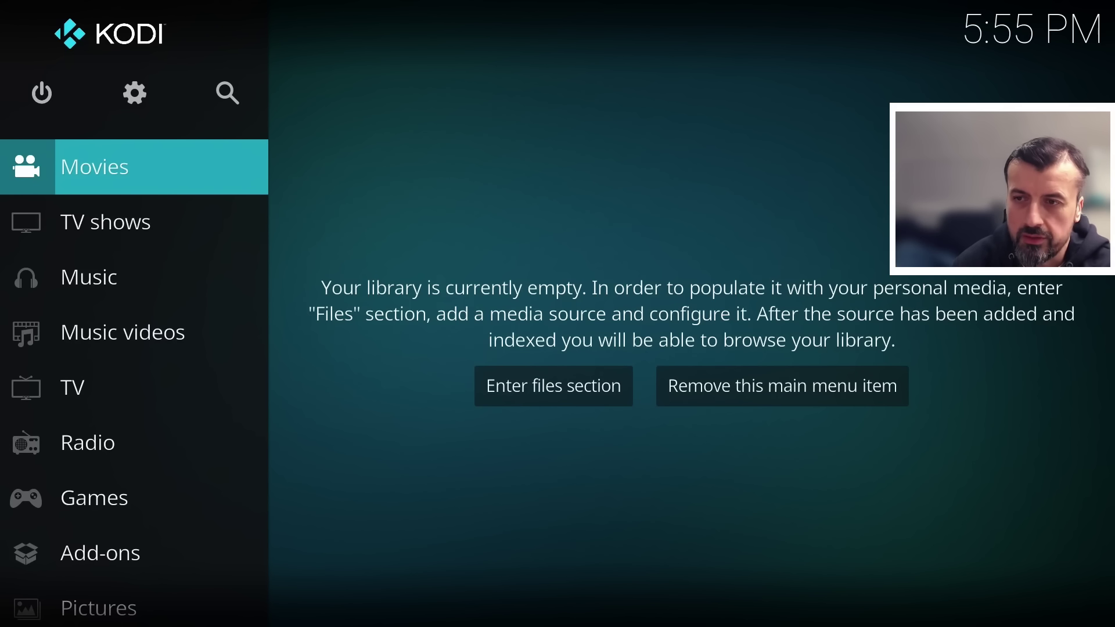
- Go to the Videos section in Kodi and try to open the Andromeda network share
key(Down)
key(Down)
key(Down)
key(Down)
key(Down)
key(Down)
key(Down)
key(Down)
key(Down)
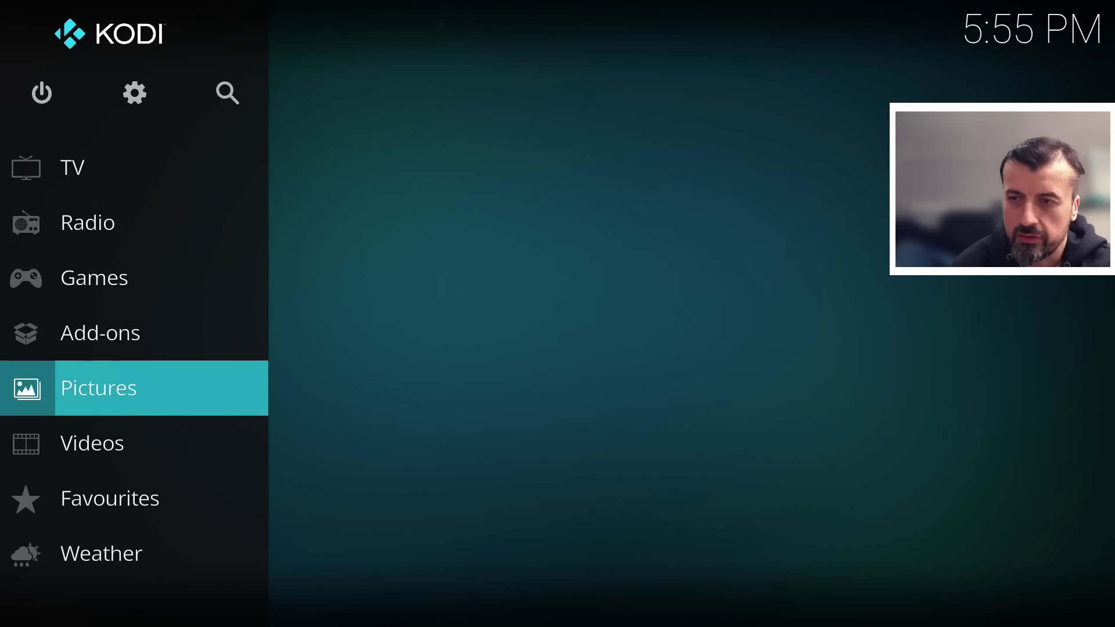
key(Return)
key(Return)
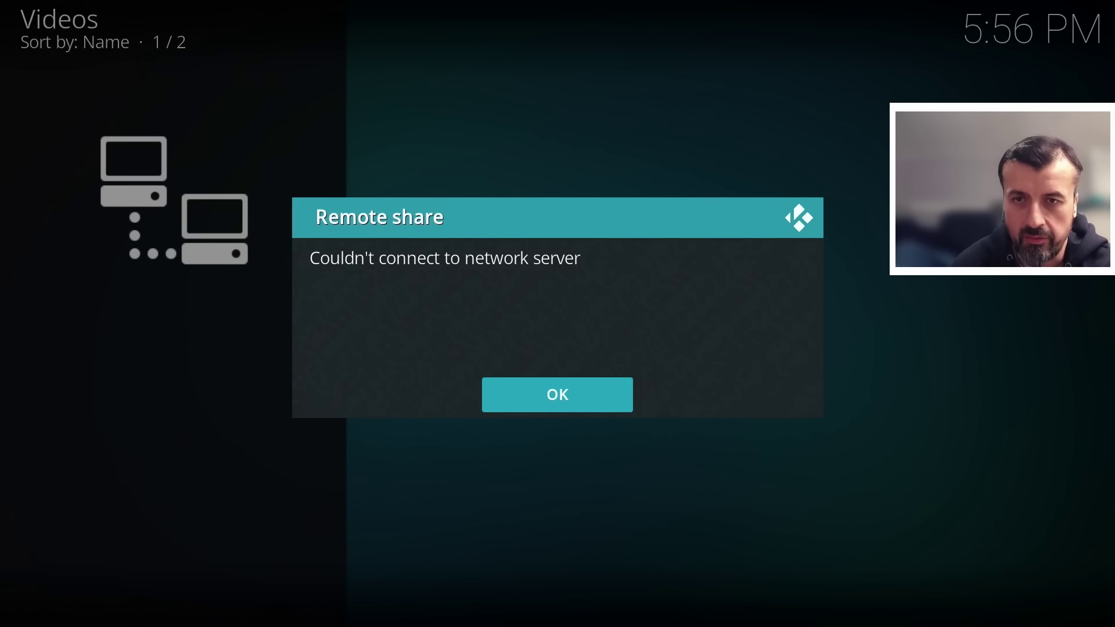
key(Return)
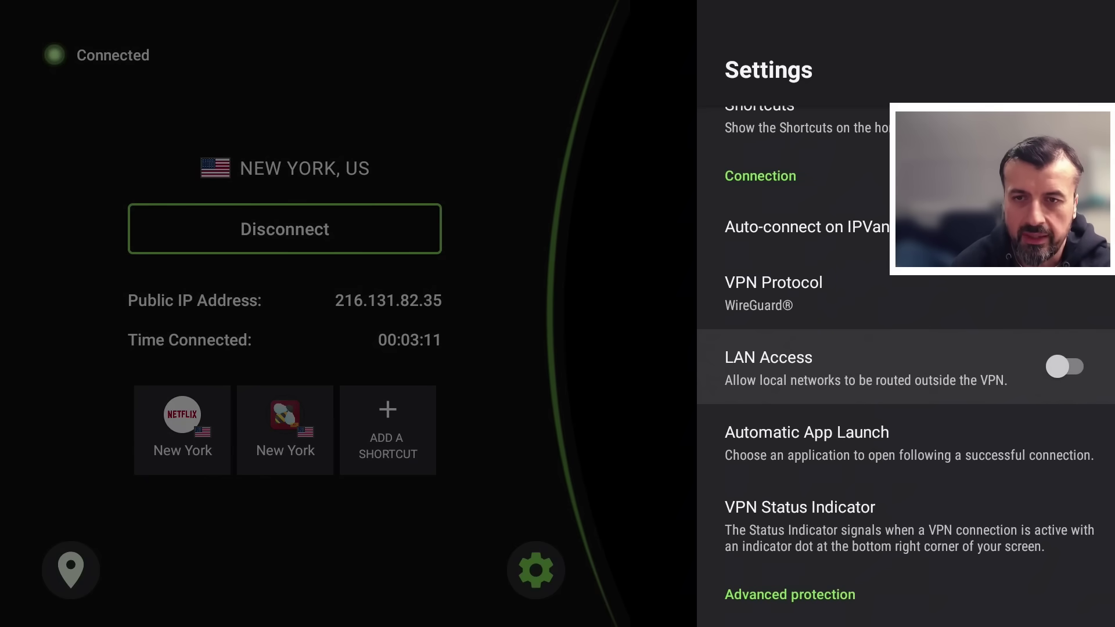
- Turn on LAN Access in the IPVanish settings and close the settings
key(Return)
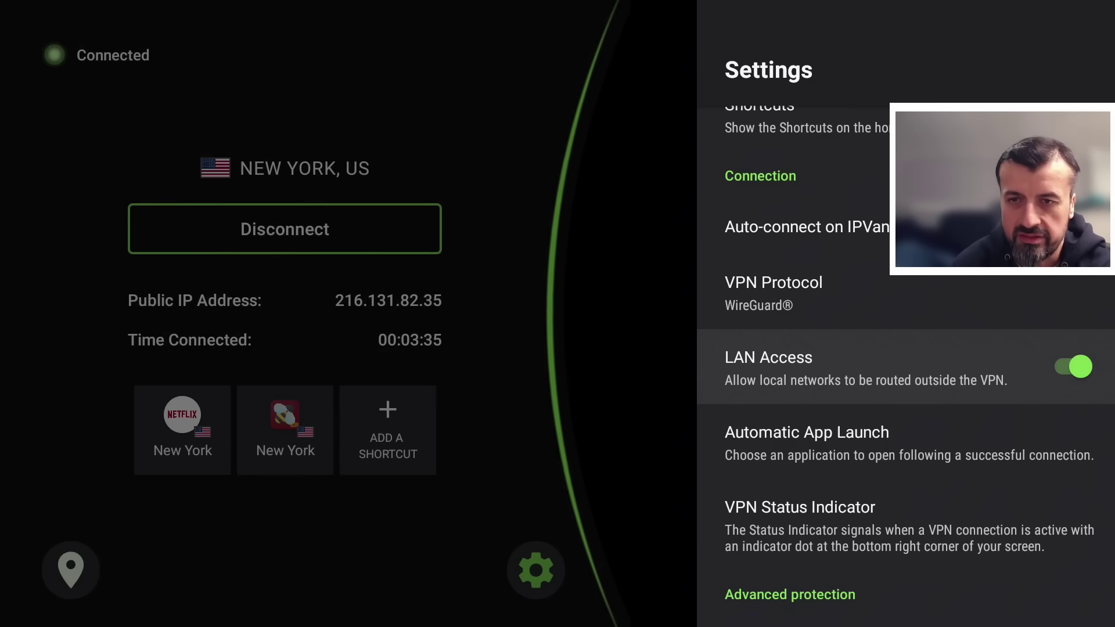
key(Escape)
key(Up)
key(Up)
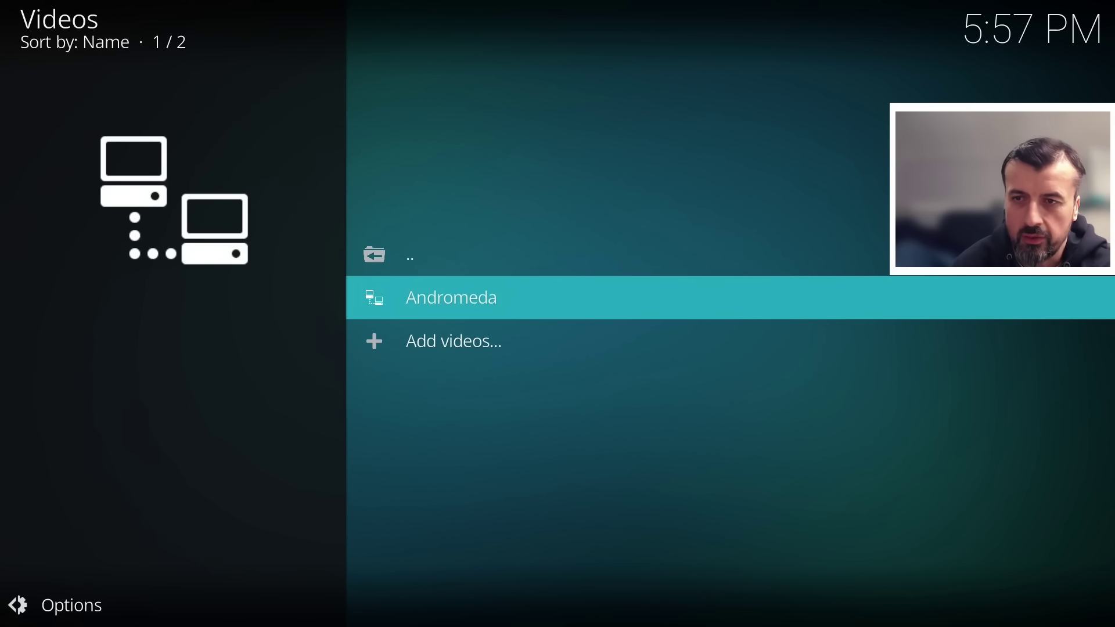
- Open the Andromeda network share from the Videos section of Kodi
key(Down)
key(Up)
key(Return)
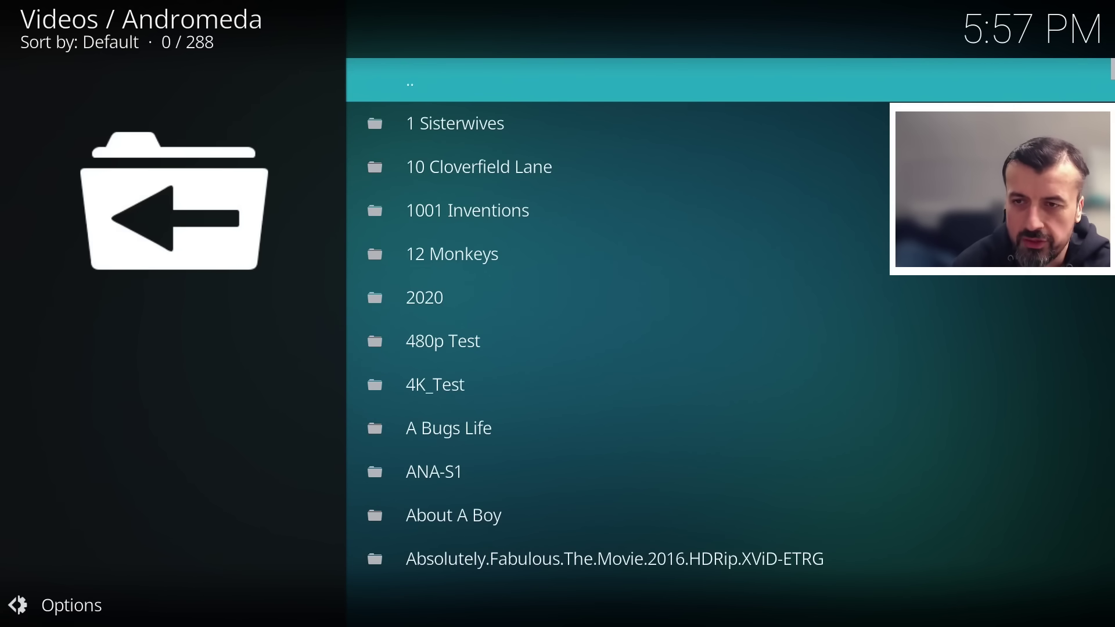
- Open a folder further down the Andromeda share's list and open an item inside it
key(Down)
key(Down)
key(Down)
key(Down)
key(Down)
key(Down)
key(Down)
key(Down)
key(Down)
key(Down)
key(Down)
key(Down)
key(Down)
key(Return)
key(Down)
key(Down)
key(Return)
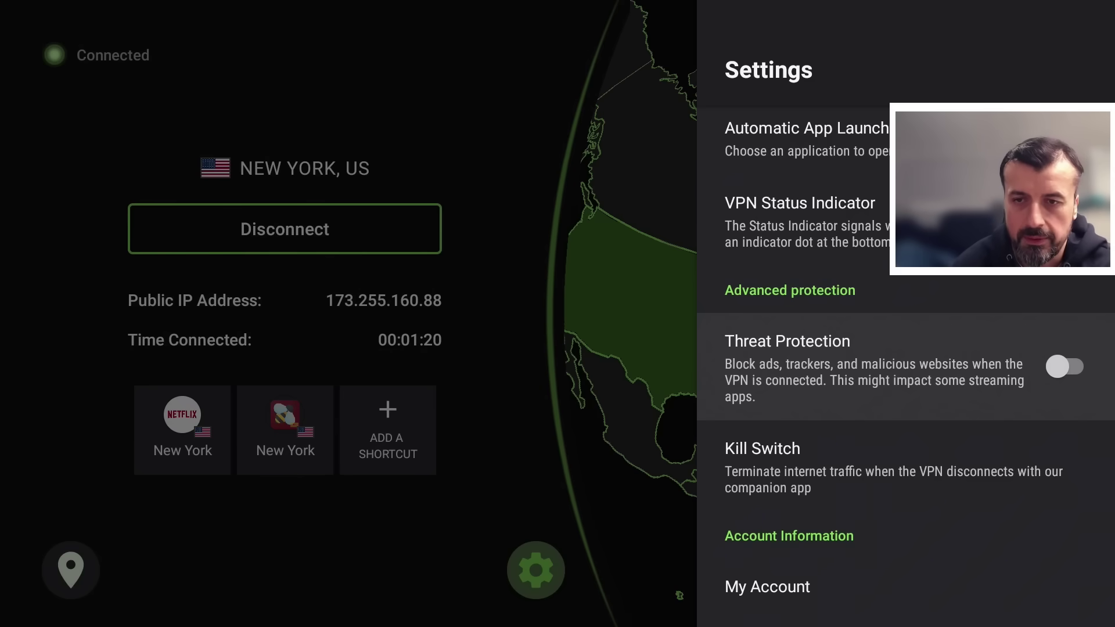
- Go past Threat Protection in the IPVanish settings and open the Kill Switch companion app
key(Down)
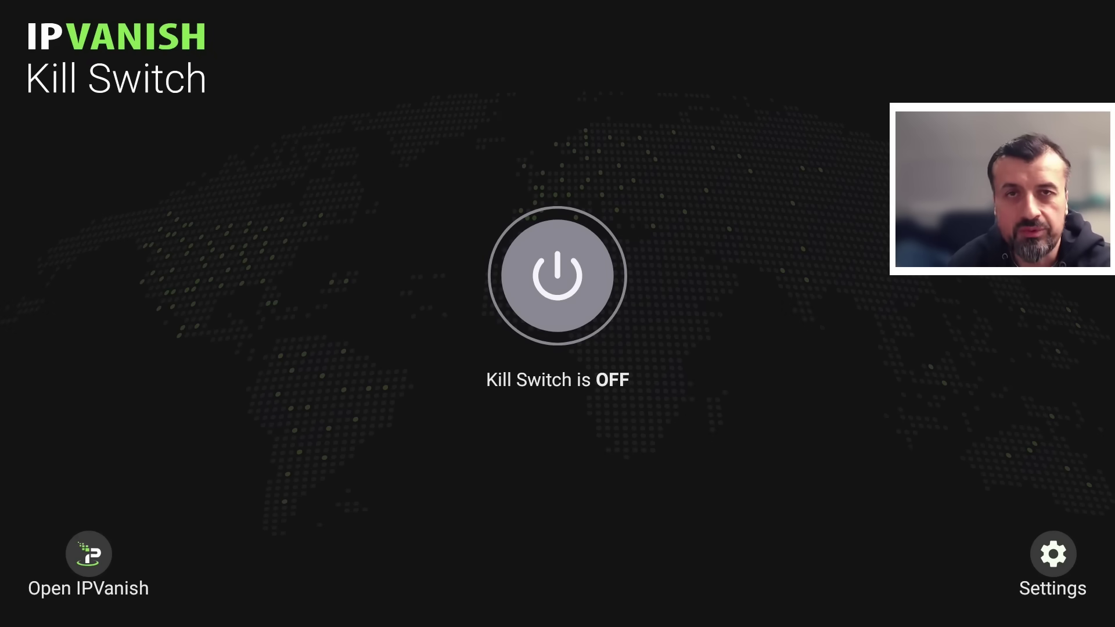
- Turn on the IPVanish Kill Switch and return to the IPVanish VPN app
click(1053, 553)
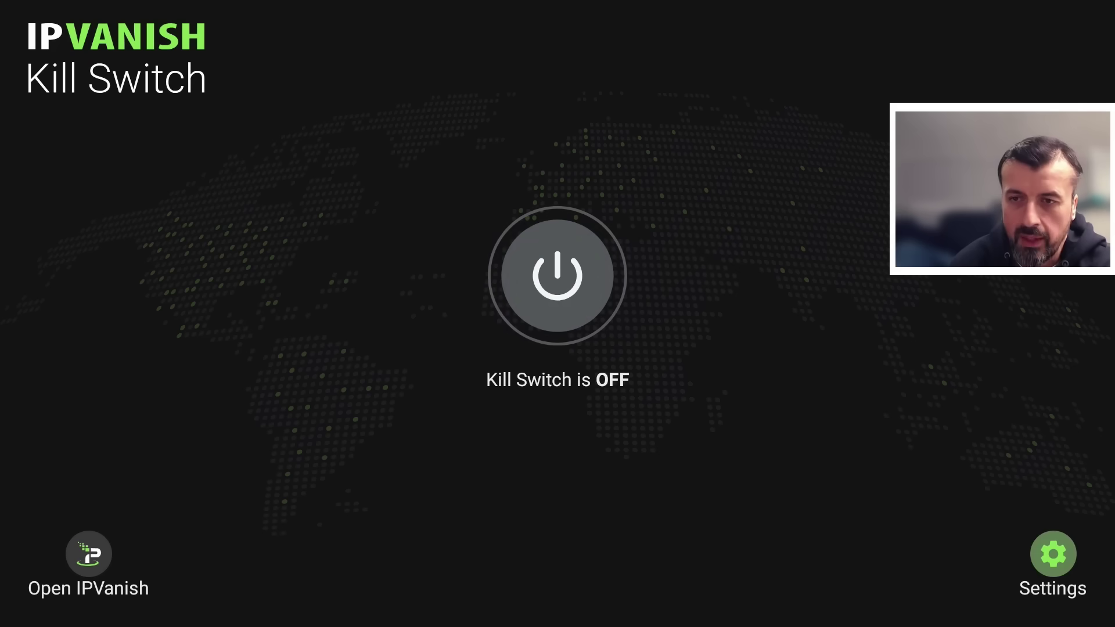
click(557, 275)
key(Return)
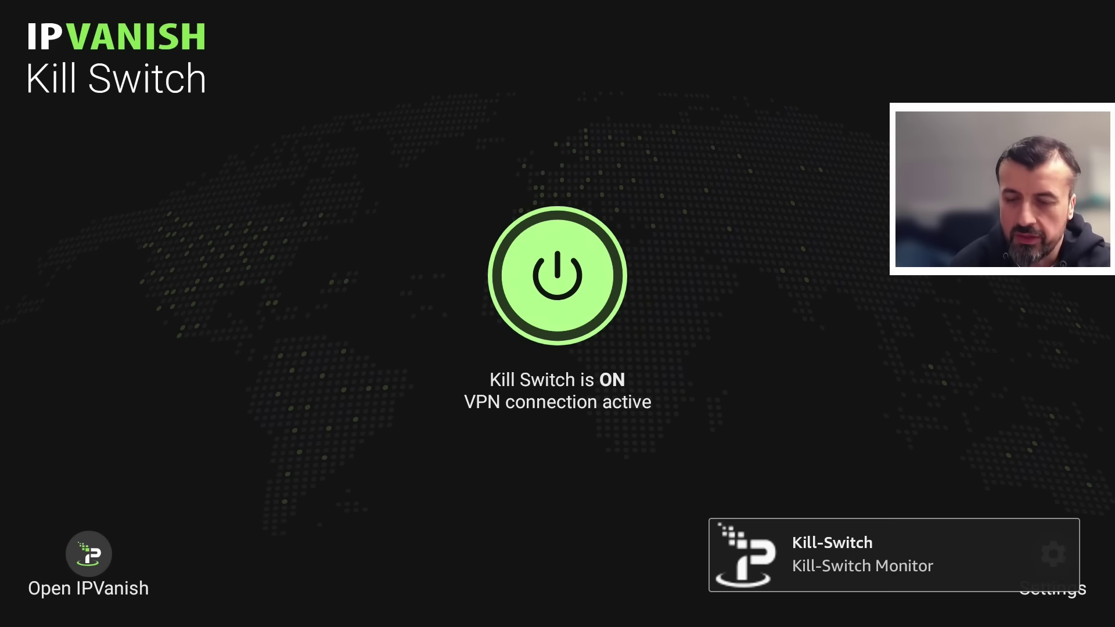
key(Home)
key(Return)
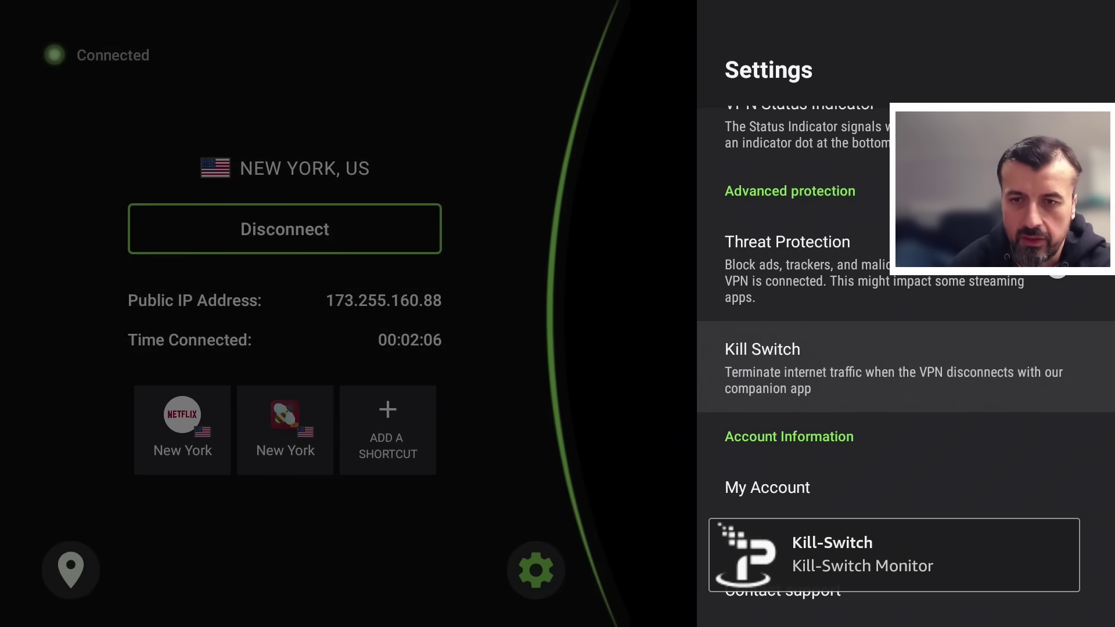
- Return to the Fire TV home screen and open BeeTV from the recently used apps with the VPN connected
key(Home)
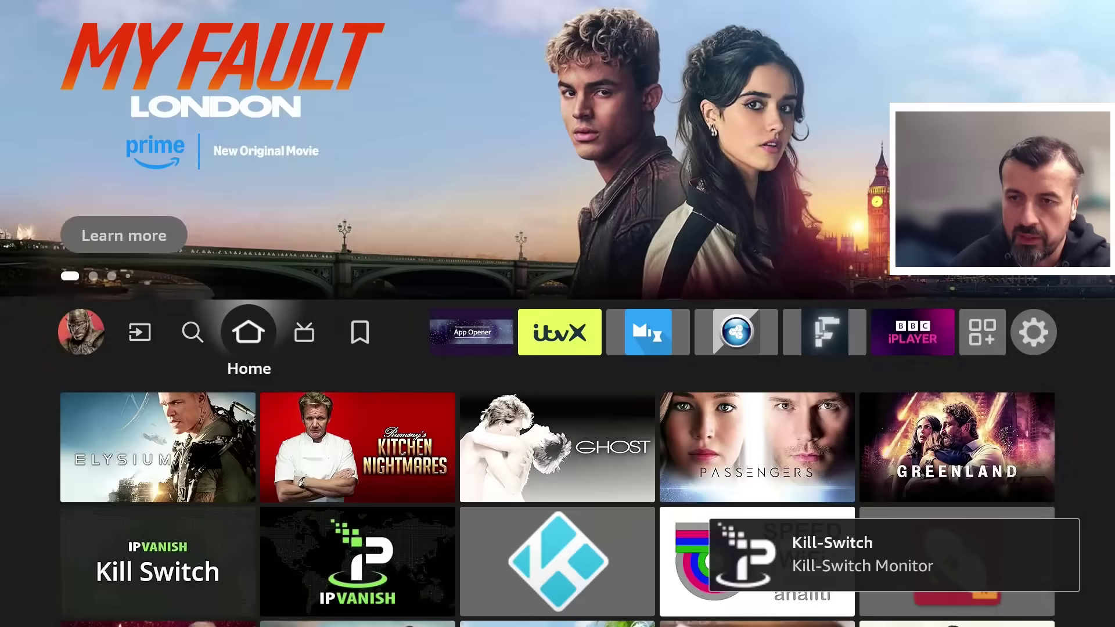
key(Down)
key(Down)
key(Down)
key(Right)
key(Right)
key(Right)
key(Right)
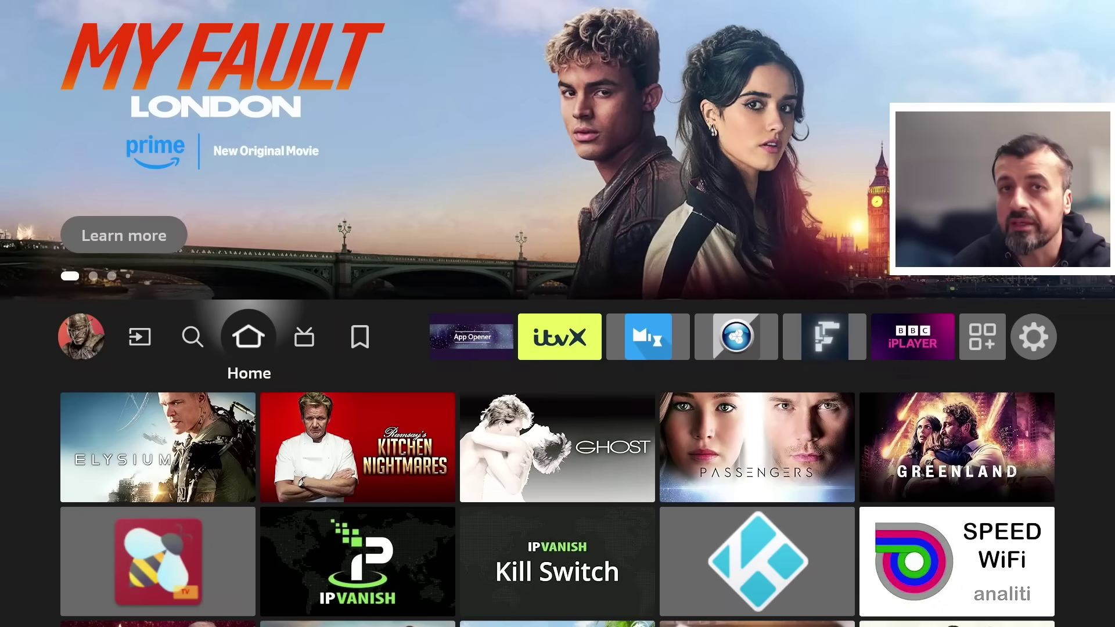
- Reopen IPVanish VPN from the recently used apps on the Fire TV home screen
key(Down)
key(Down)
key(Right)
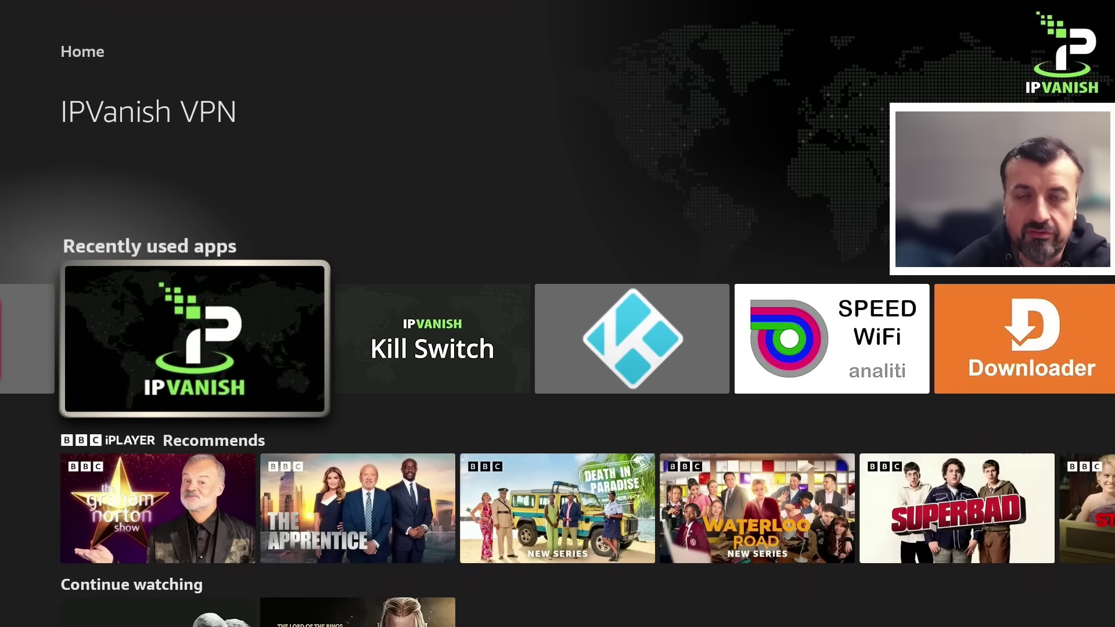
key(Return)
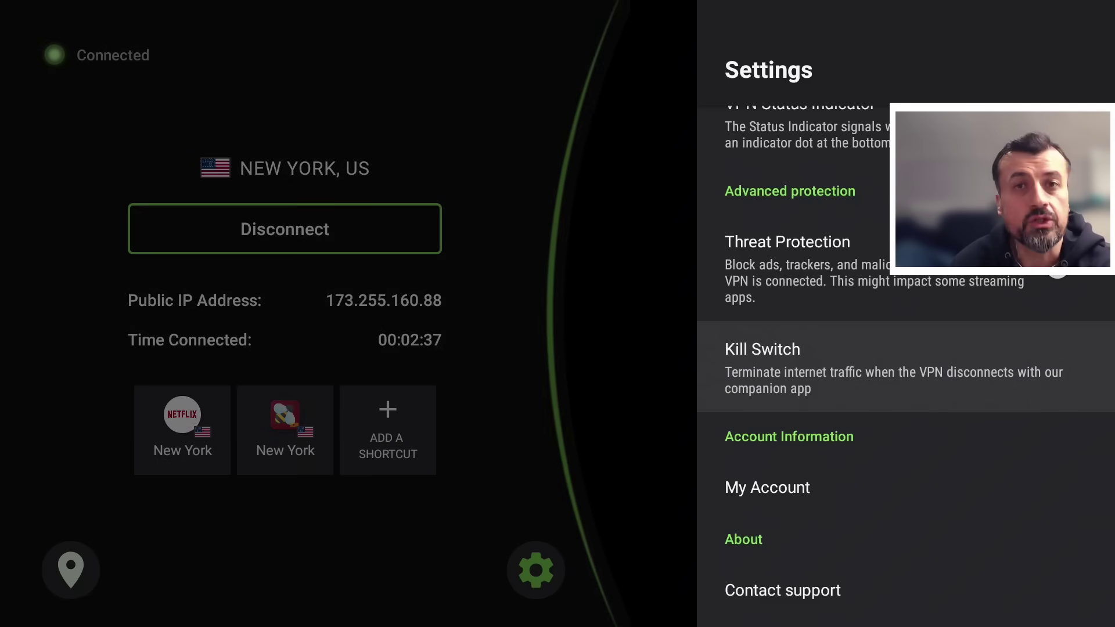
- Close the IPVanish settings and disconnect the New York VPN connection
key(Escape)
key(Up)
key(Up)
key(Return)
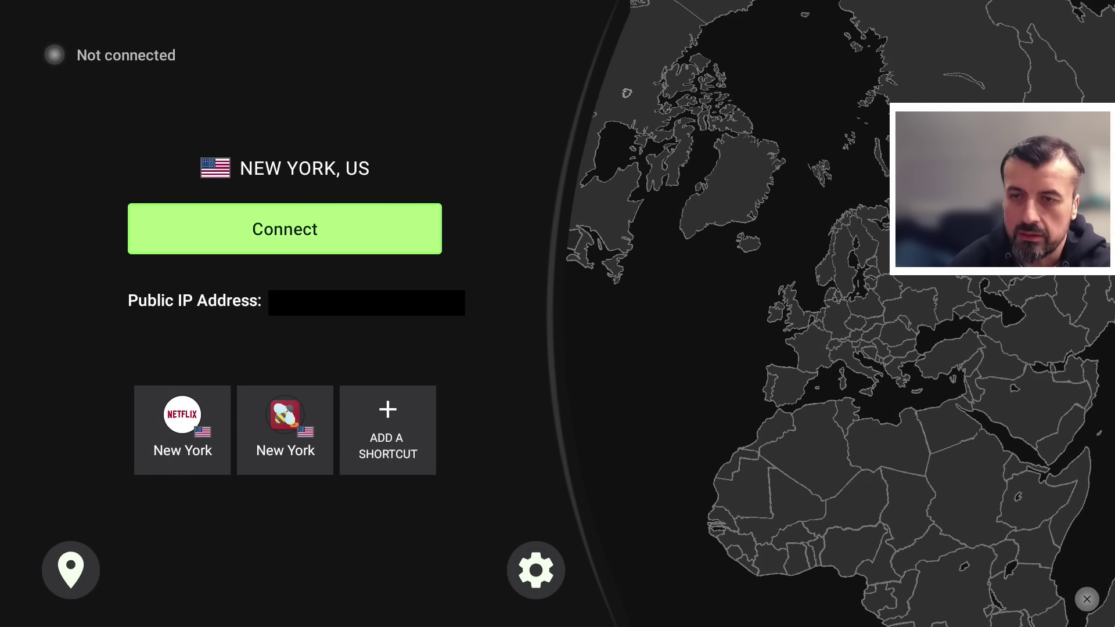
- Return to the Fire TV home screen and open BeeTV with the VPN disconnected to test the Kill Switch
key(Home)
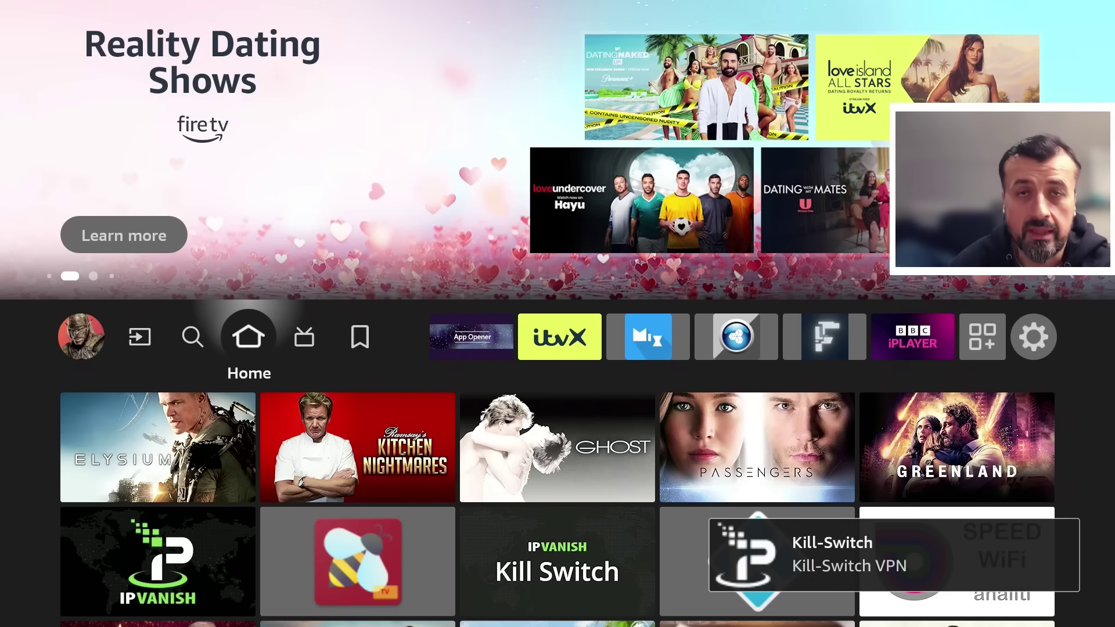
key(Down)
key(Down)
key(Down)
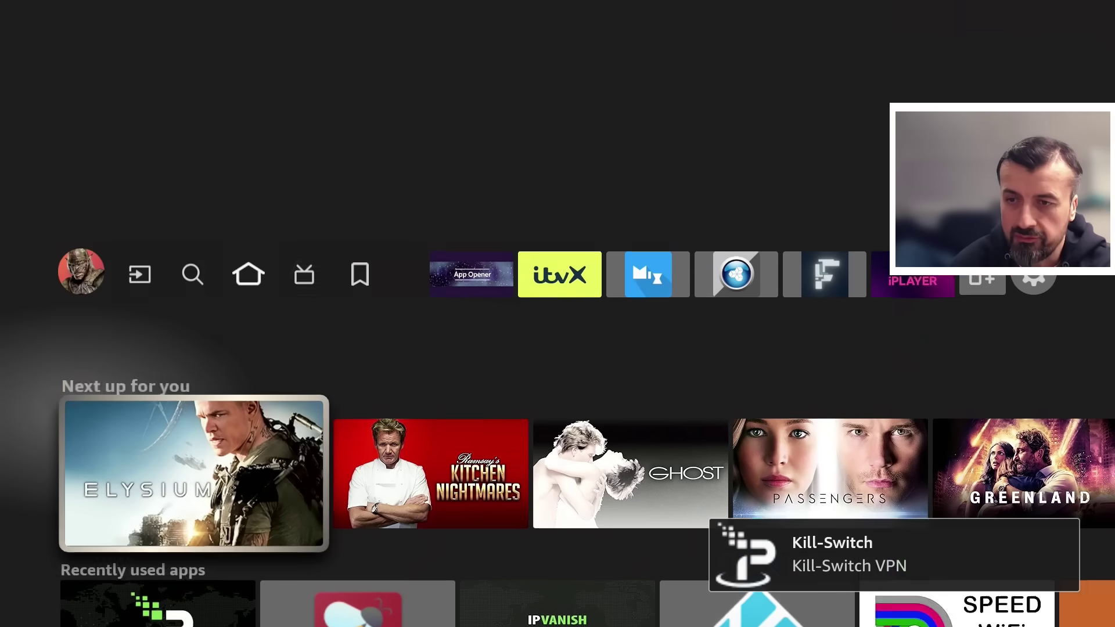
key(Up)
key(Right)
key(Return)
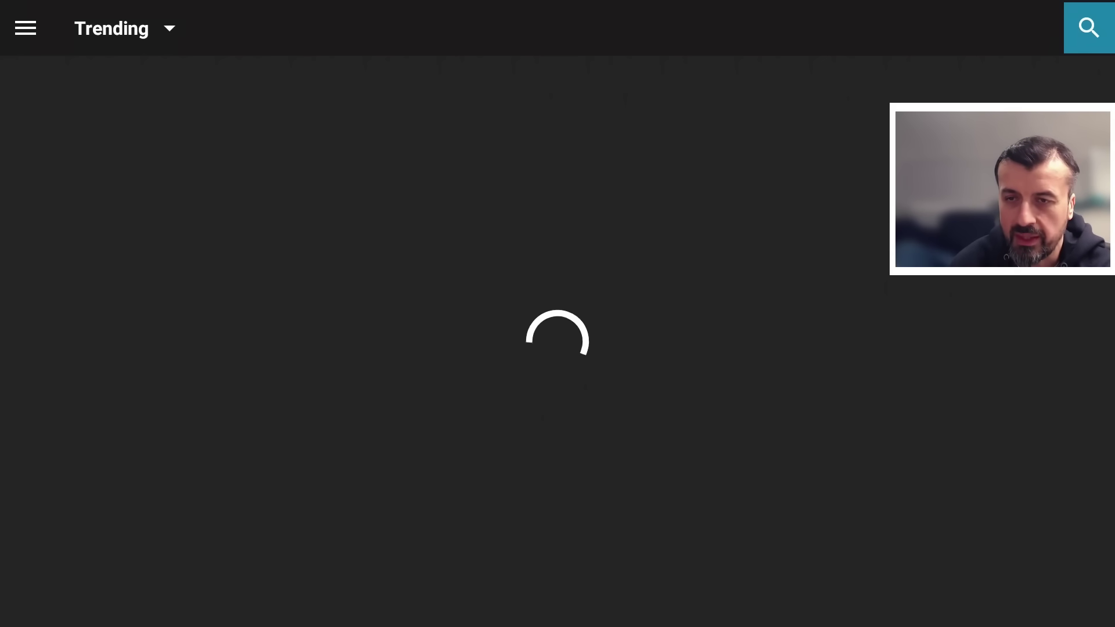
- Open Downloader from the recently used apps and try to load the TechDoctorUK tutorials page from its favorites
key(Home)
key(Down)
key(Down)
key(Down)
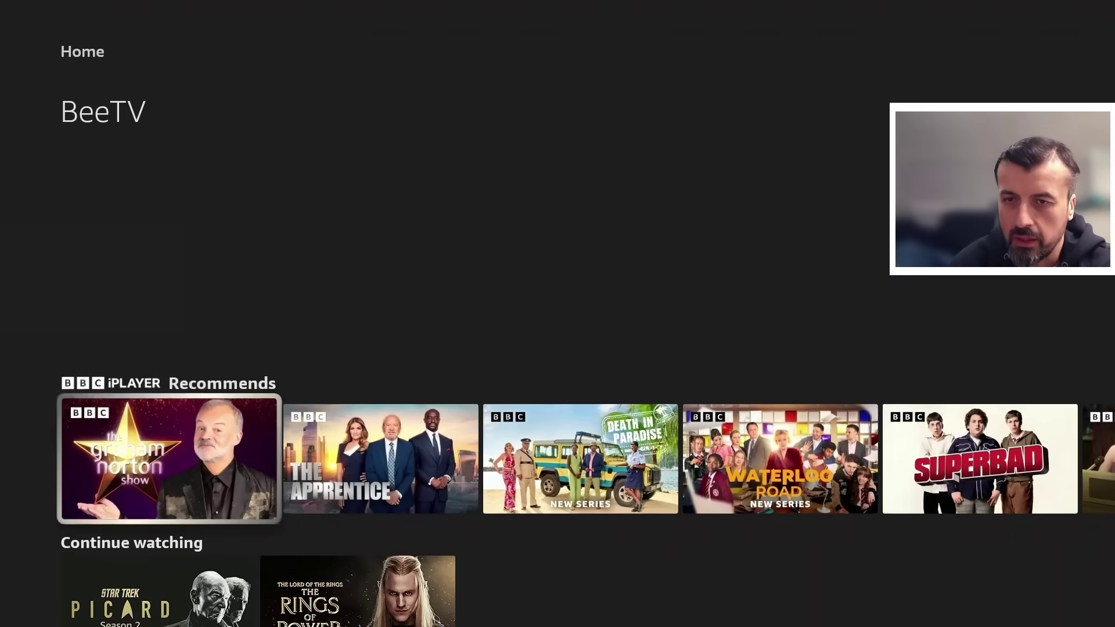
key(Up)
key(Right)
key(Right)
key(Right)
key(Right)
key(Right)
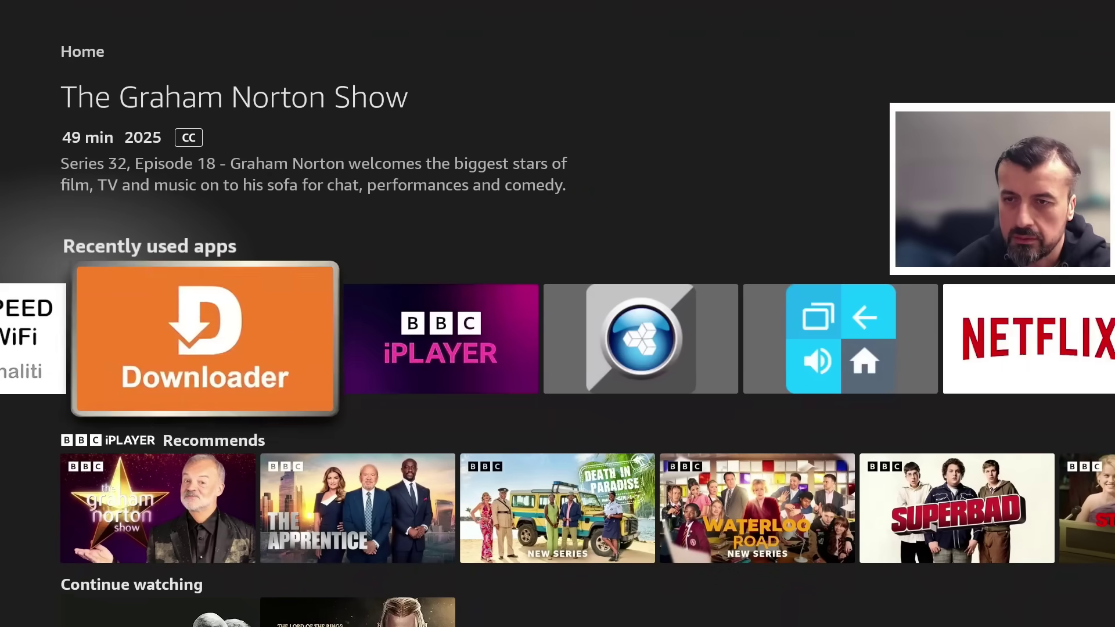
key(Return)
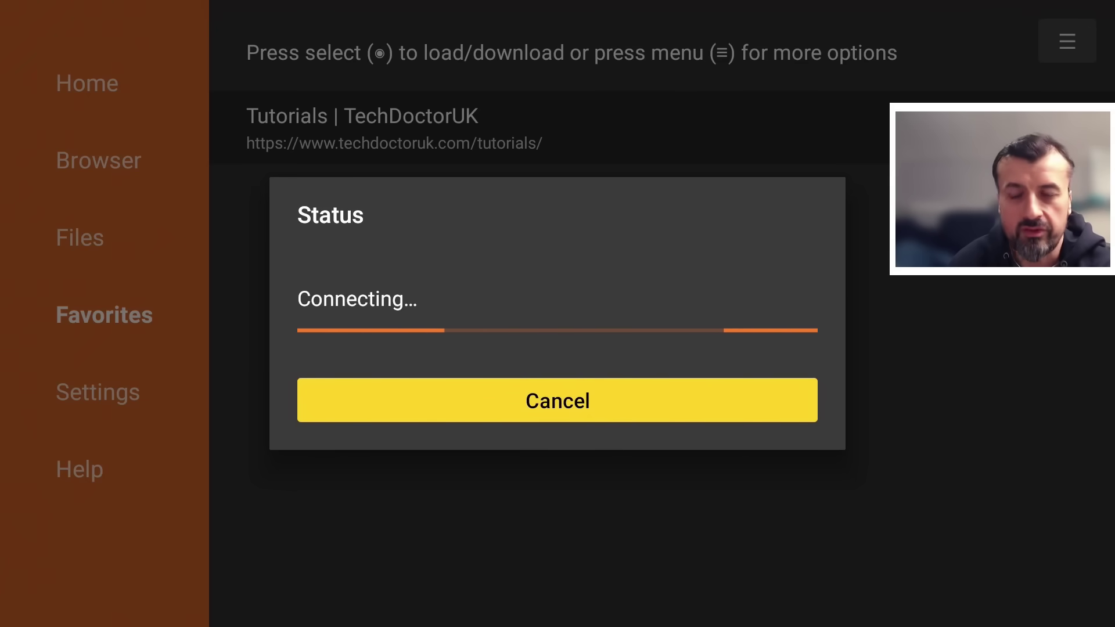
- Return to IPVanish from the recently used apps and reconnect the VPN to New York, US
key(Home)
key(Down)
key(Down)
key(Right)
key(Right)
key(Return)
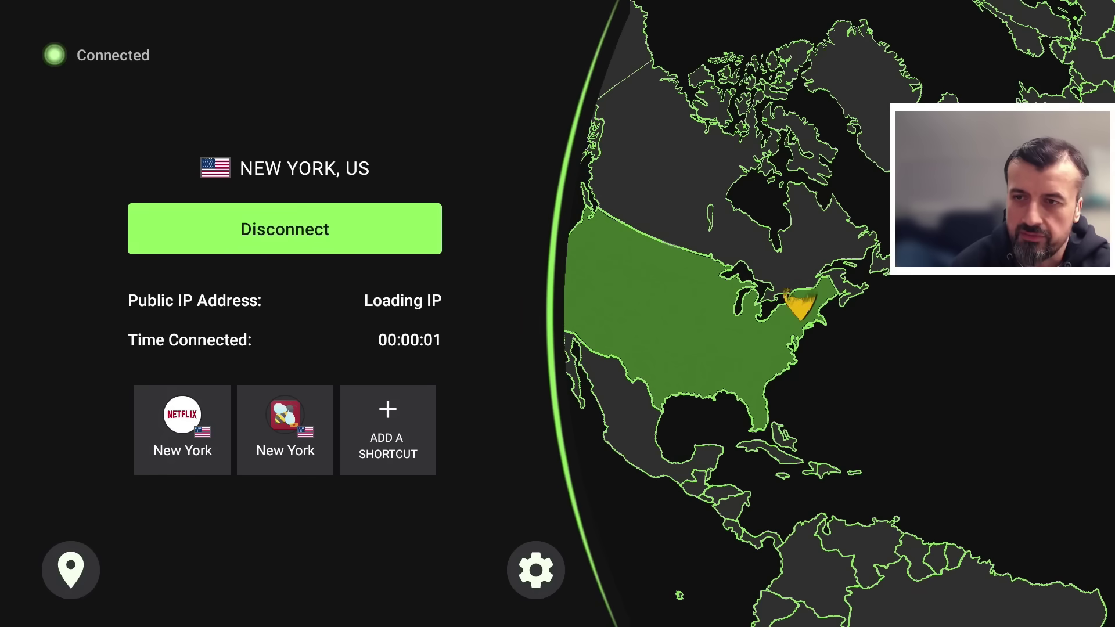
- Go back to the Fire TV home screen and reopen BeeTV to test its internet access with the VPN reconnected
key(Home)
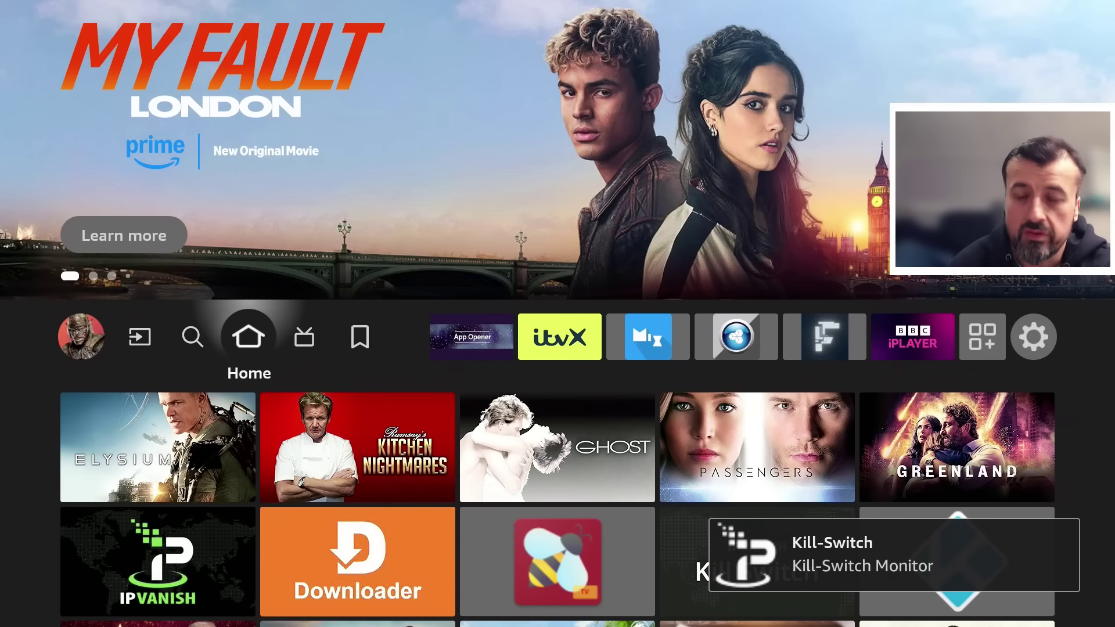
key(Down)
key(Down)
key(Right)
key(Right)
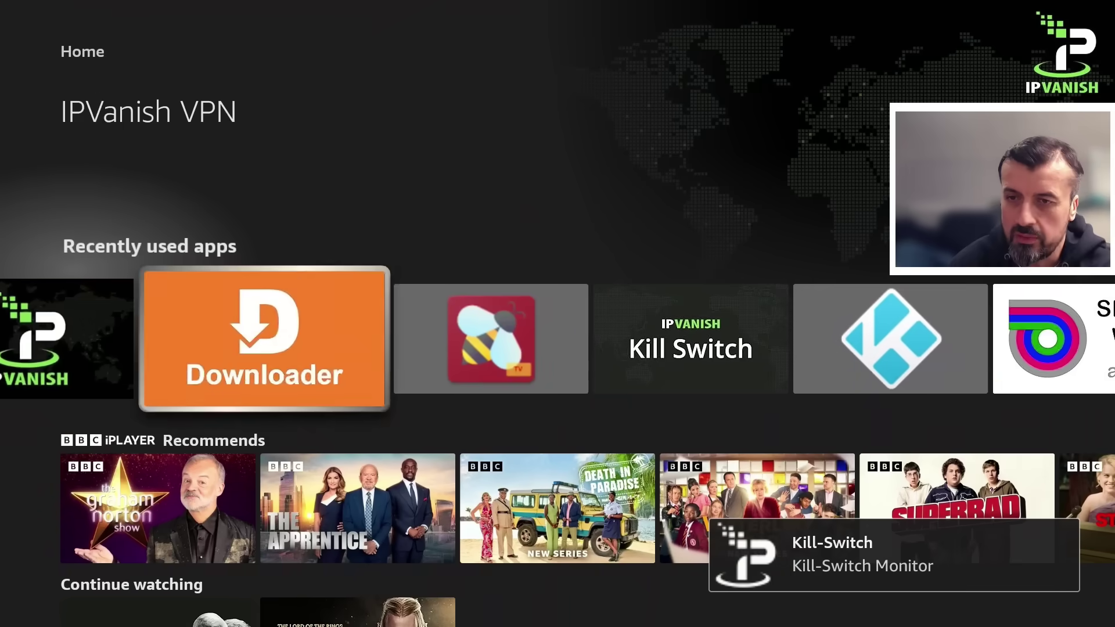
key(Return)
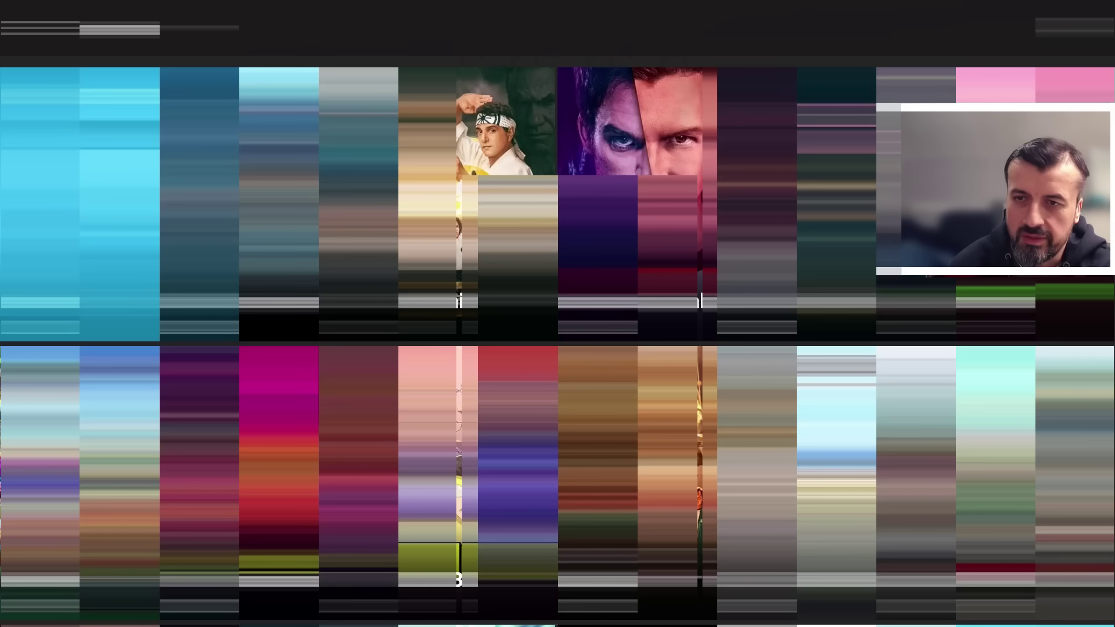